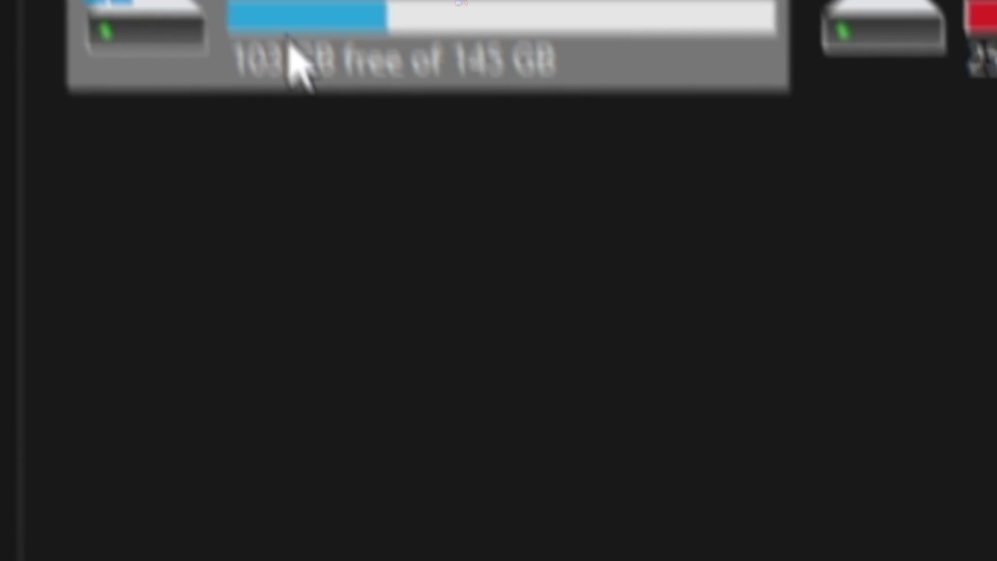
Step: Run an error-checking scan on Local Disk (C:) from its properties
right_click(183, 162)
left_click(313, 470)
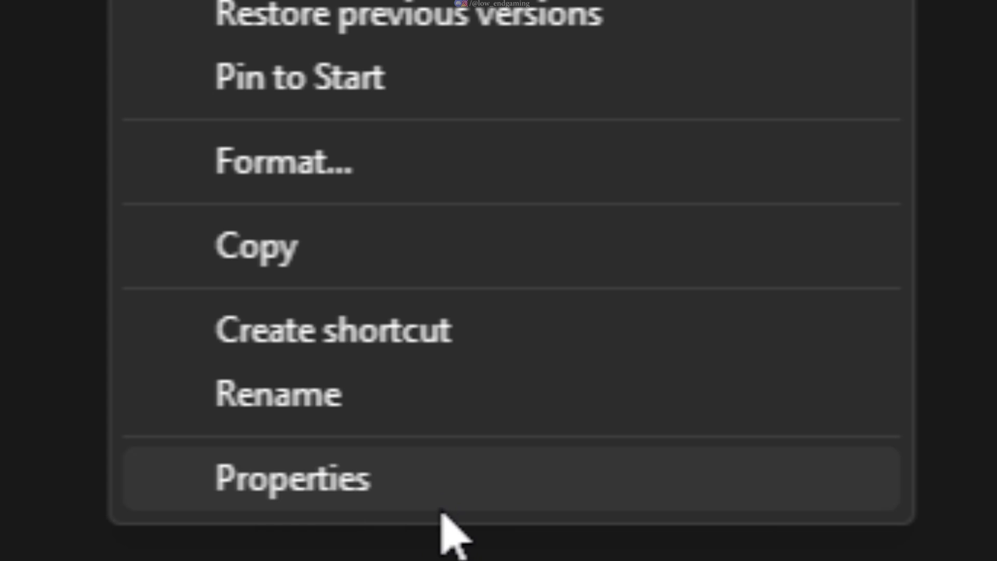
left_click(441, 504)
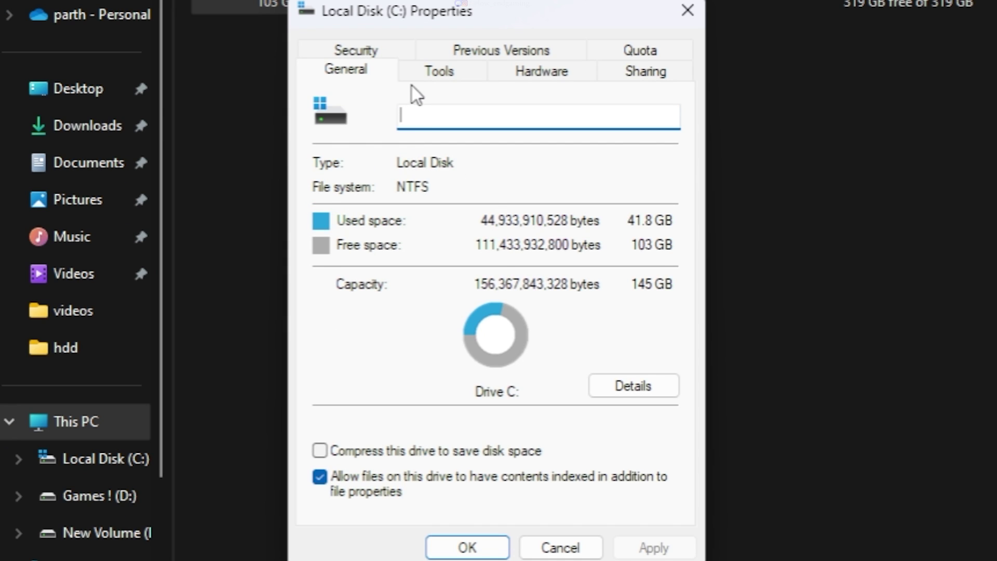
left_click(414, 77)
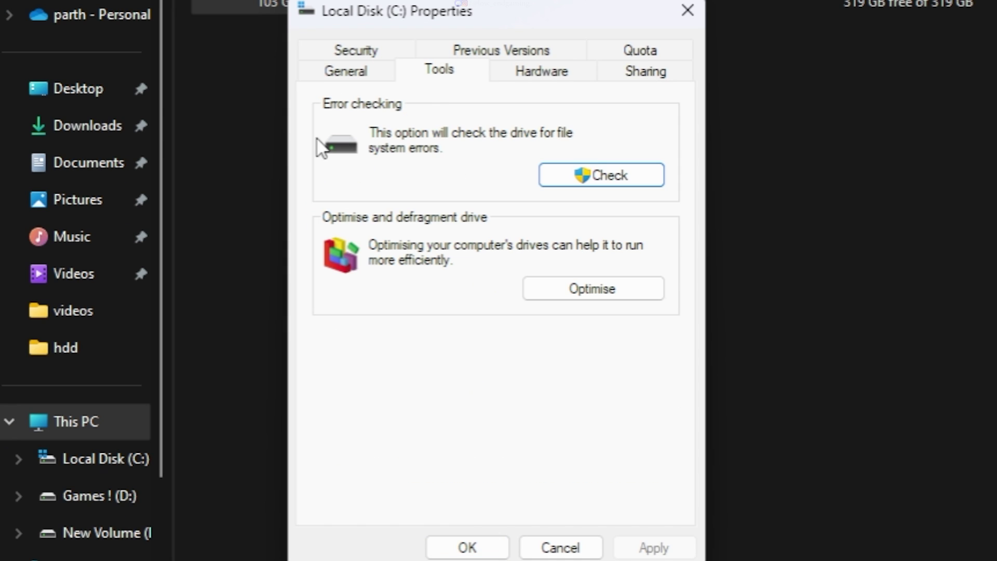
left_click(578, 176)
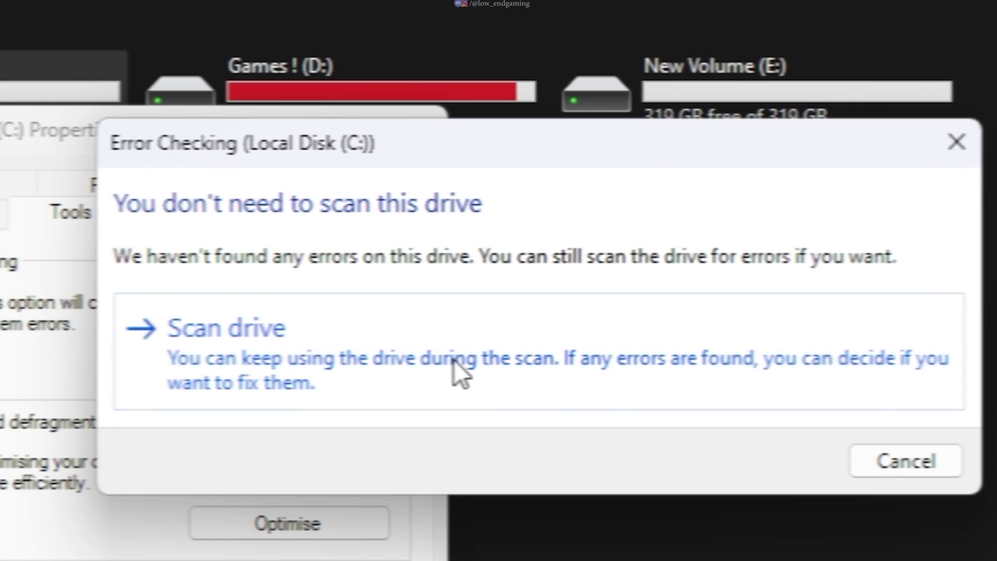
left_click(456, 372)
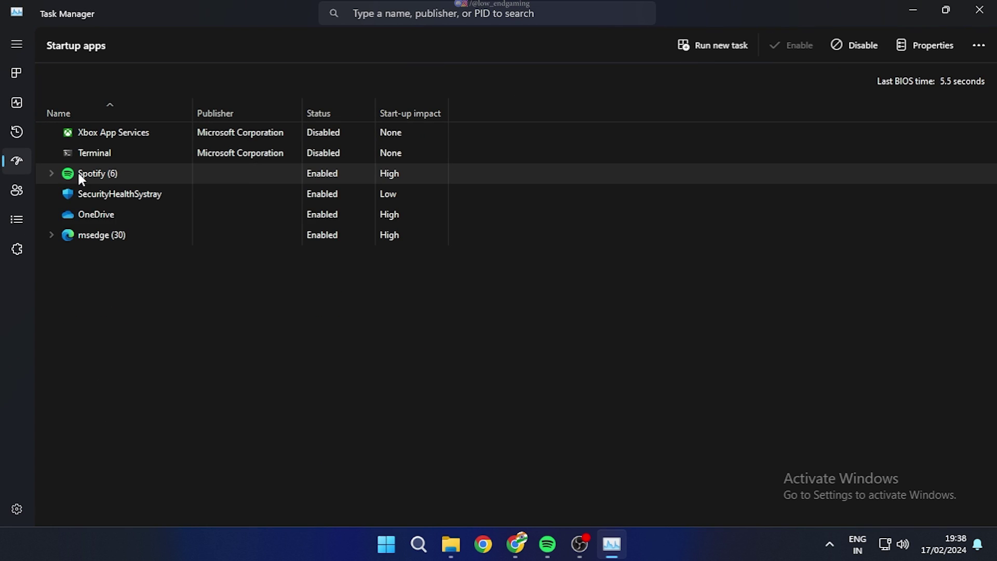
Step: Disable Spotify and OneDrive as startup apps and expand the msedge startup group
left_click(857, 51)
left_click(156, 214)
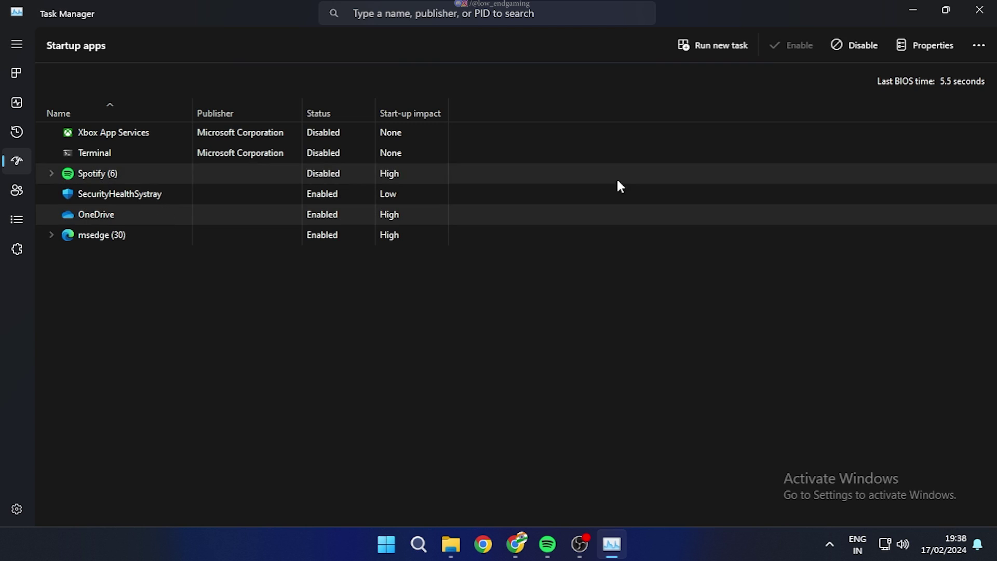
left_click(854, 51)
left_click(51, 235)
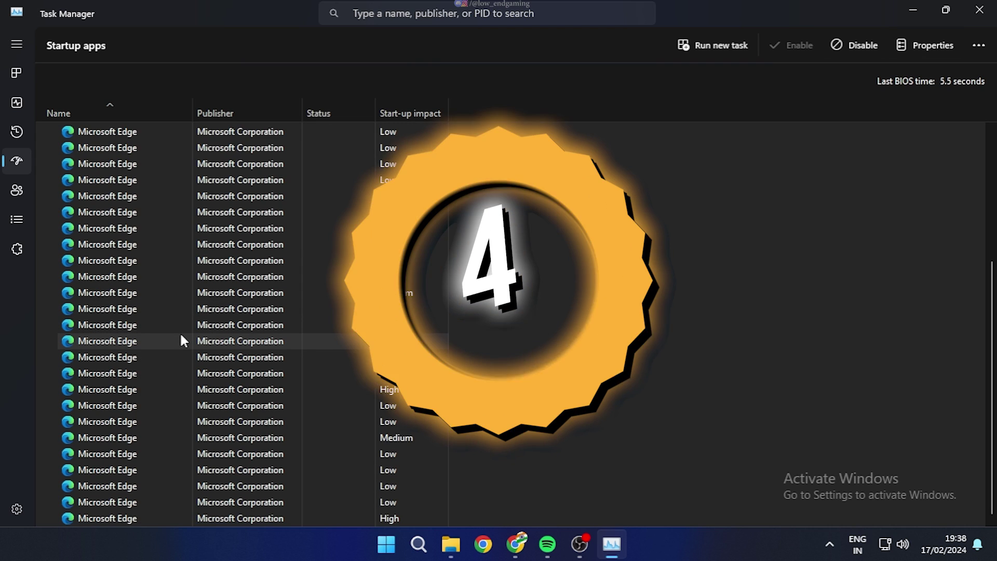
Step: Open Windows Services and bring up the properties of the Windows Search service
key("super")
type("services")
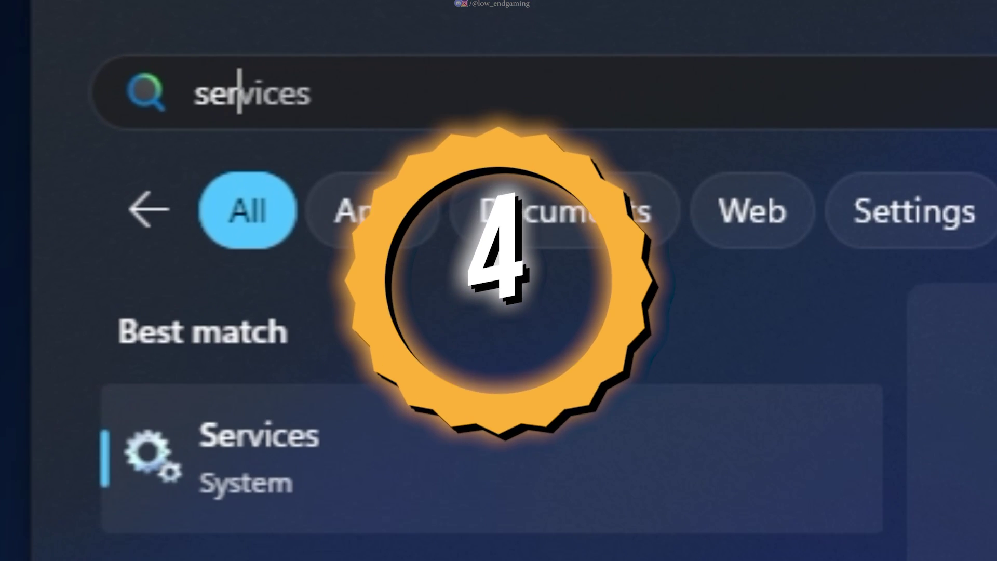
left_click(450, 503)
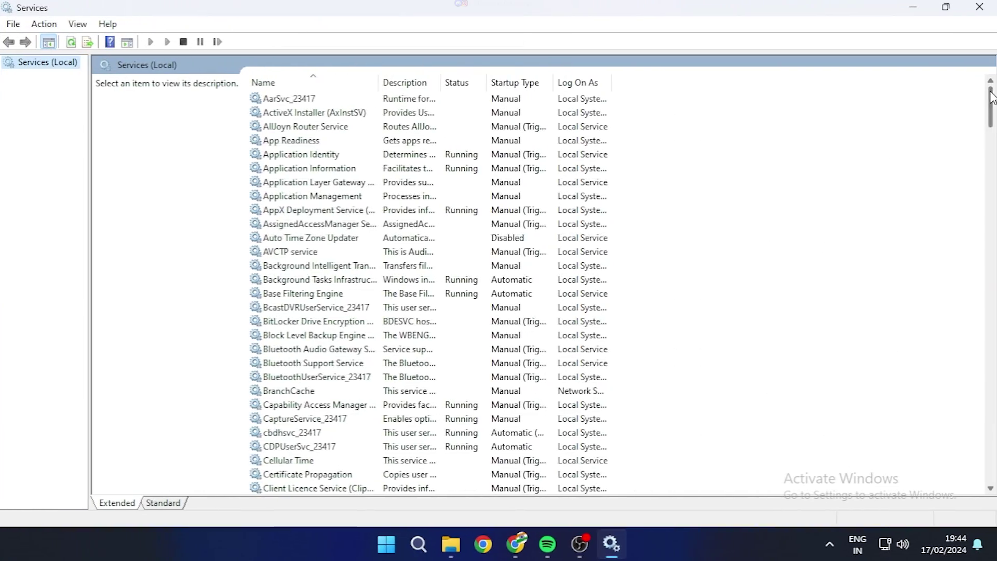
scroll(431, 281, "down", 20)
scroll(431, 280, "down", 20)
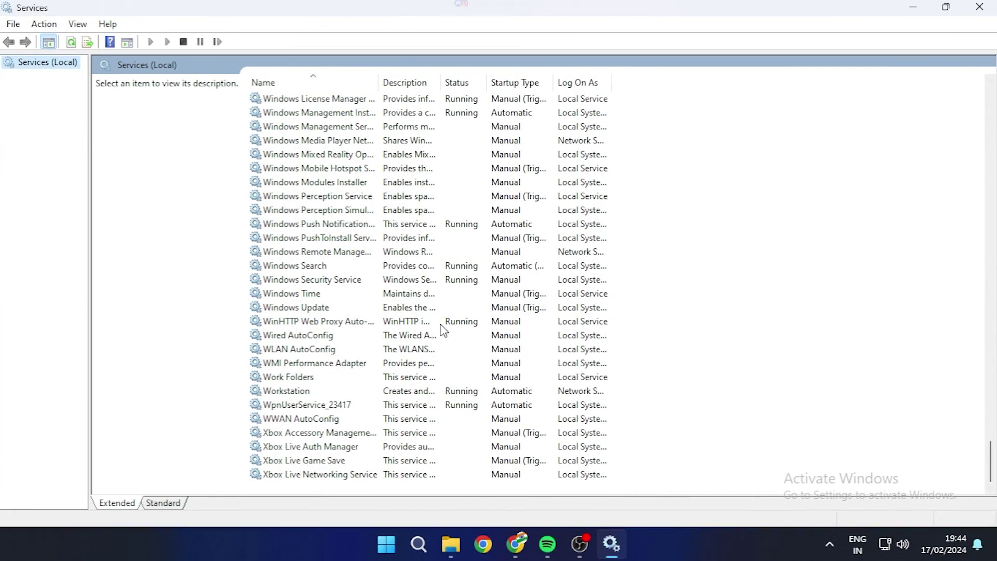
left_click(297, 267)
right_click(336, 266)
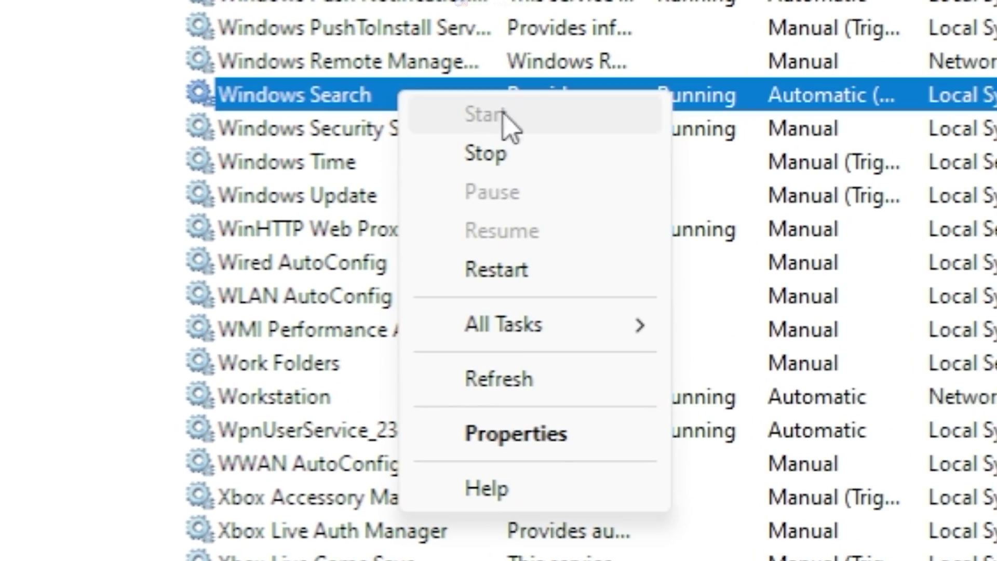
left_click(545, 435)
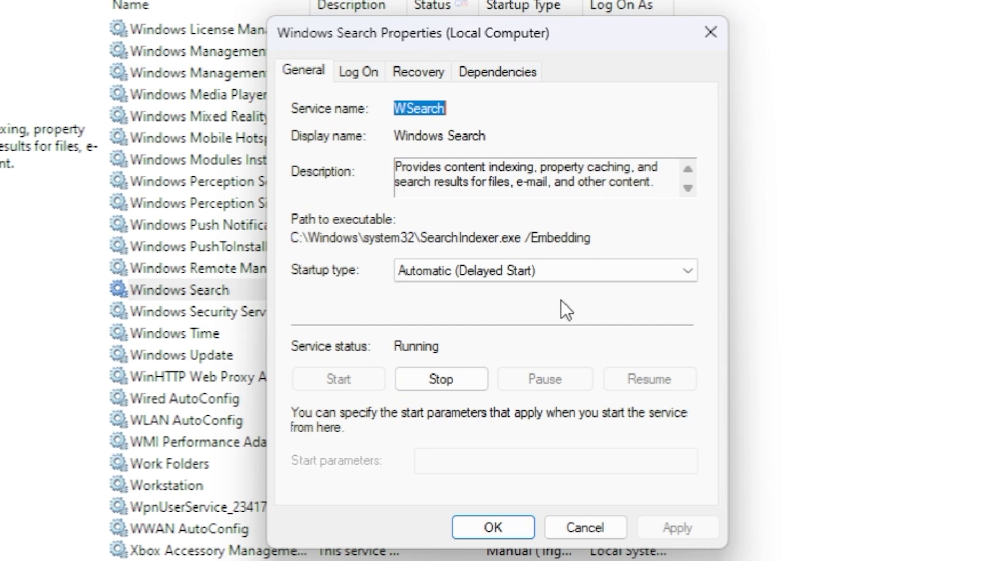
Step: Set the Windows Search startup type to Disabled, stop the service and apply the changes
left_click(470, 273)
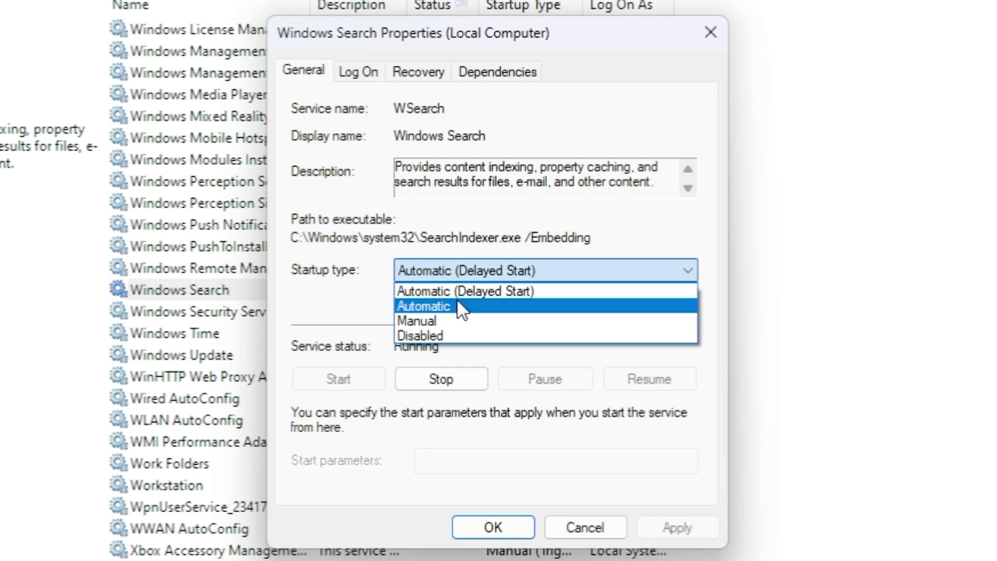
left_click(442, 339)
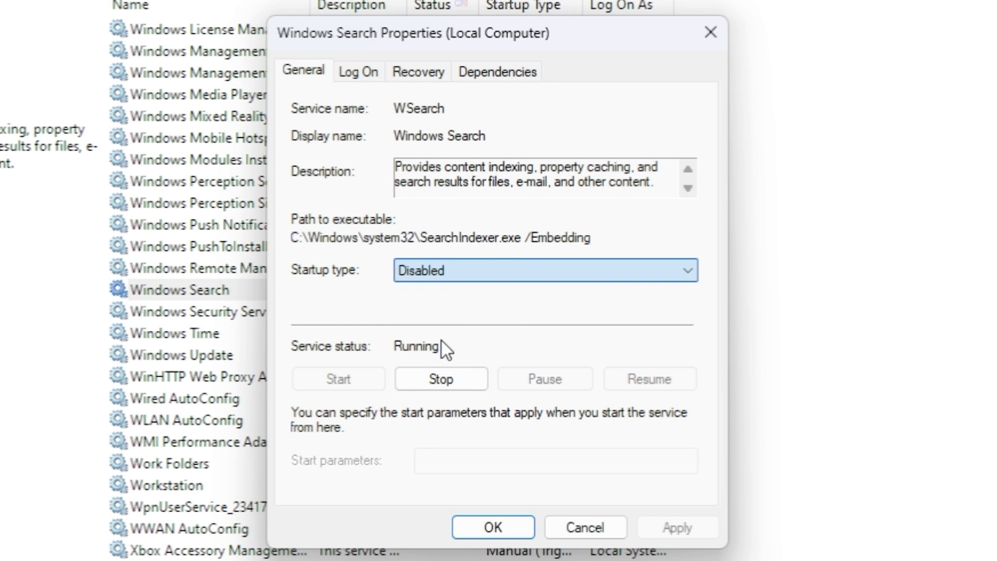
left_click(463, 380)
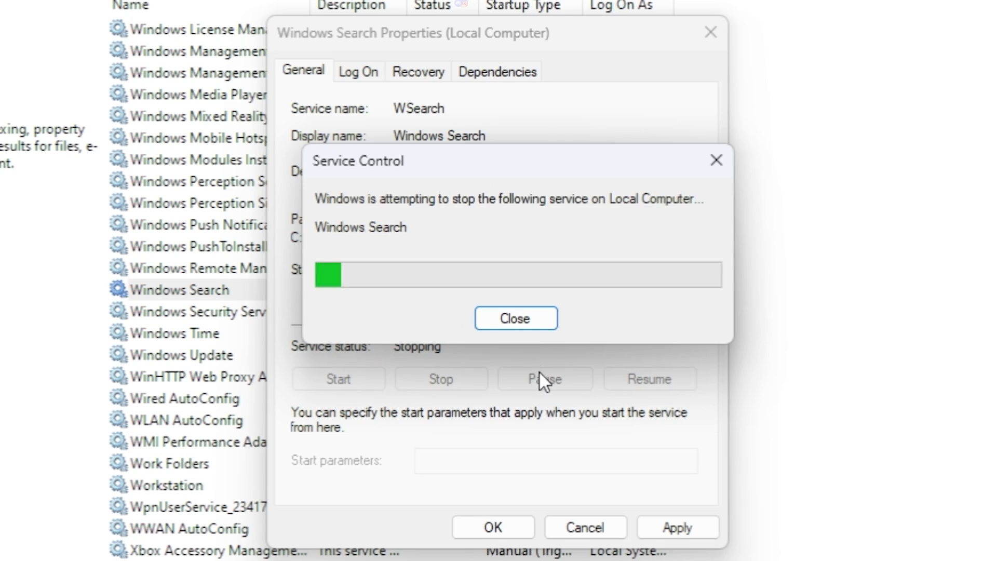
left_click(685, 526)
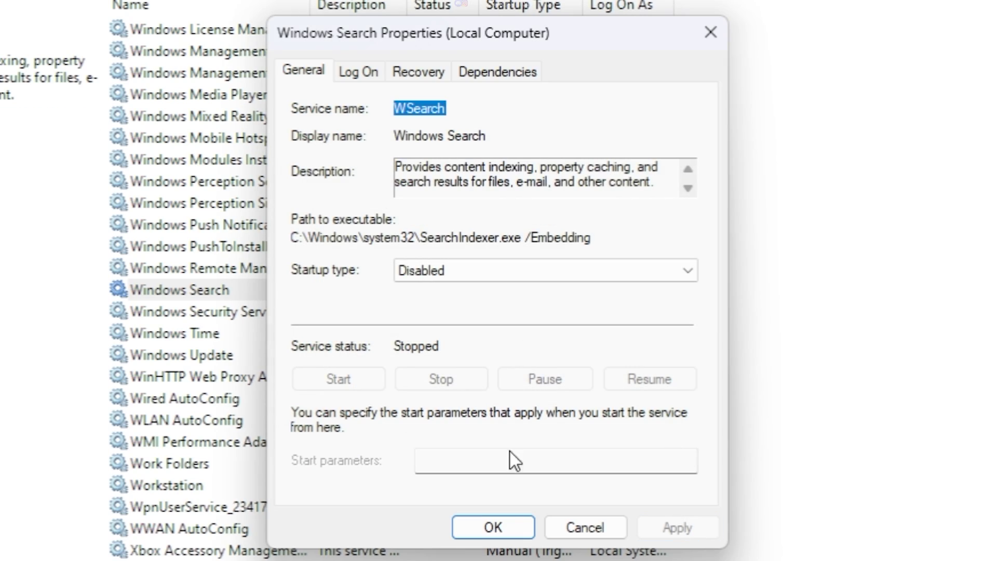
left_click(509, 529)
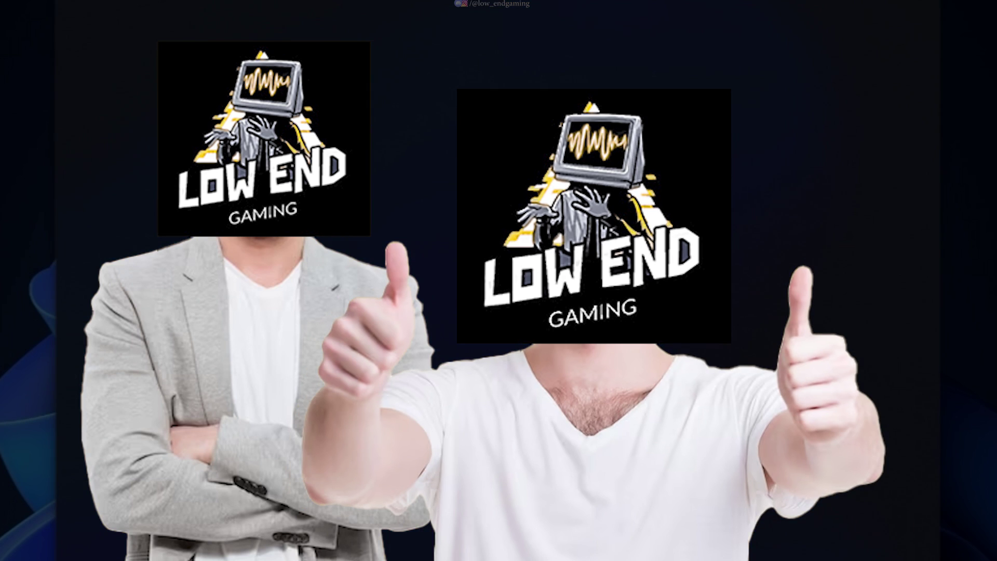
Step: Search Windows for "inde" and open Indexing Options
key("super")
type("inde")
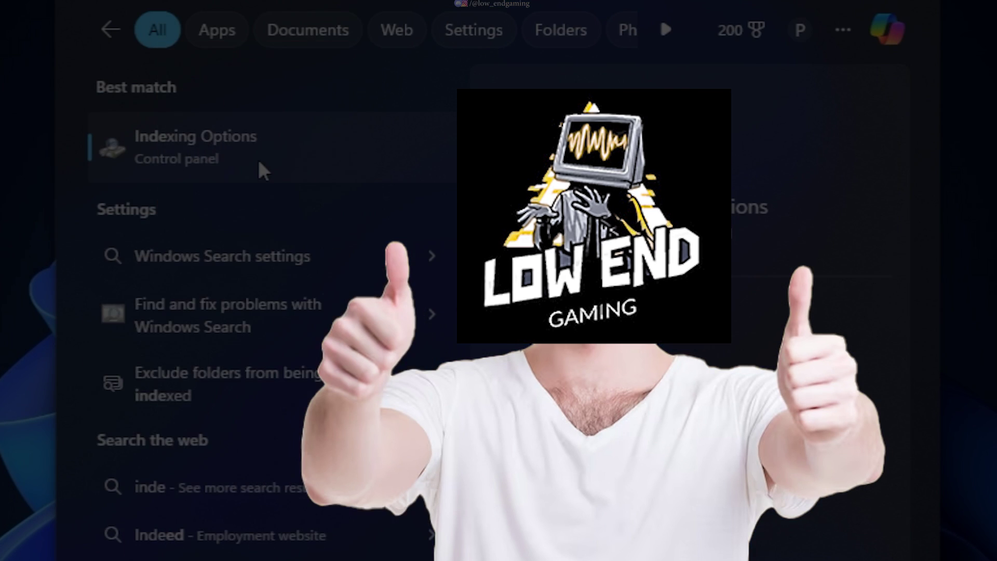
left_click(259, 162)
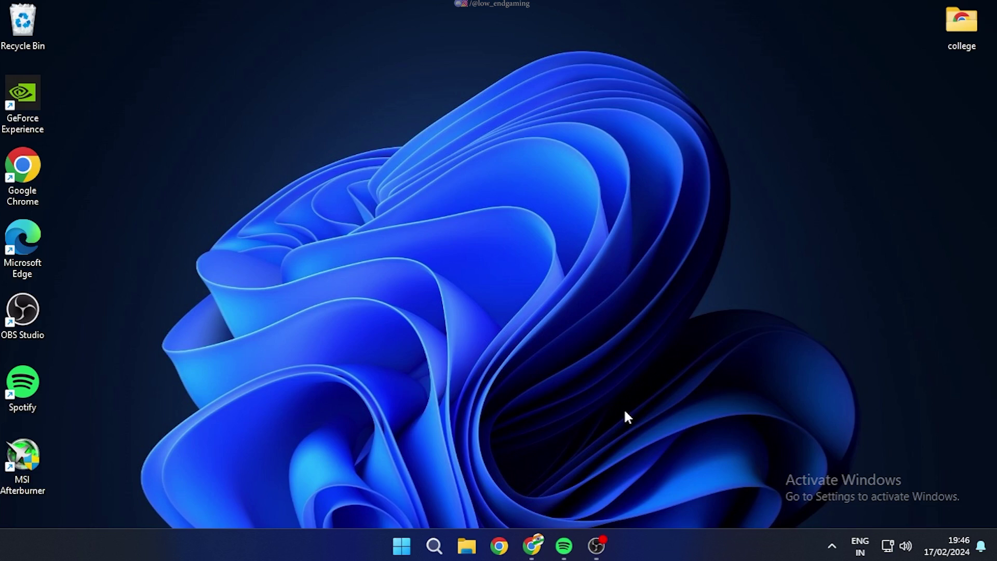
Step: Open the Windows Temp folder with the Run command "temp", granting folder access
key("super+r")
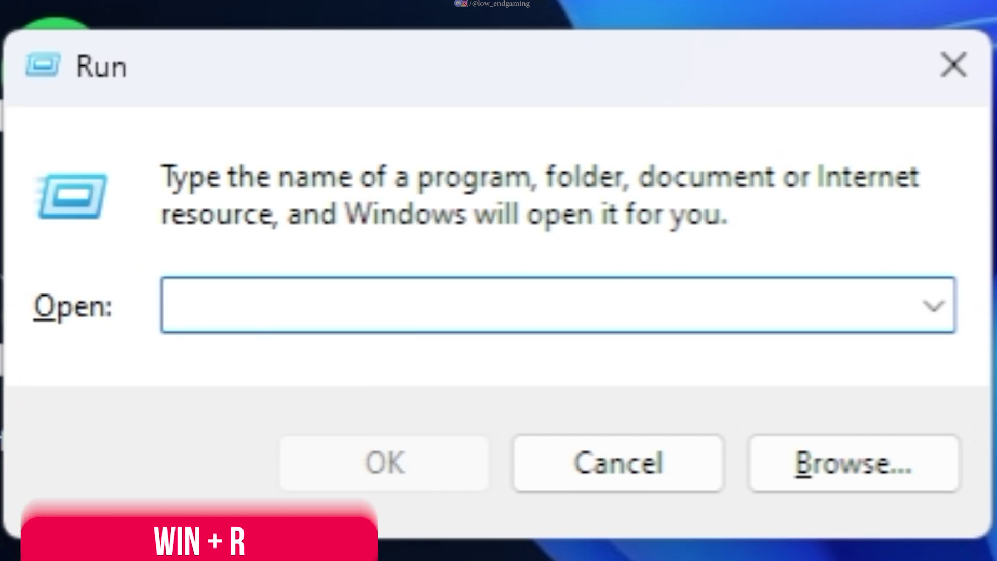
type("temp")
key("Return")
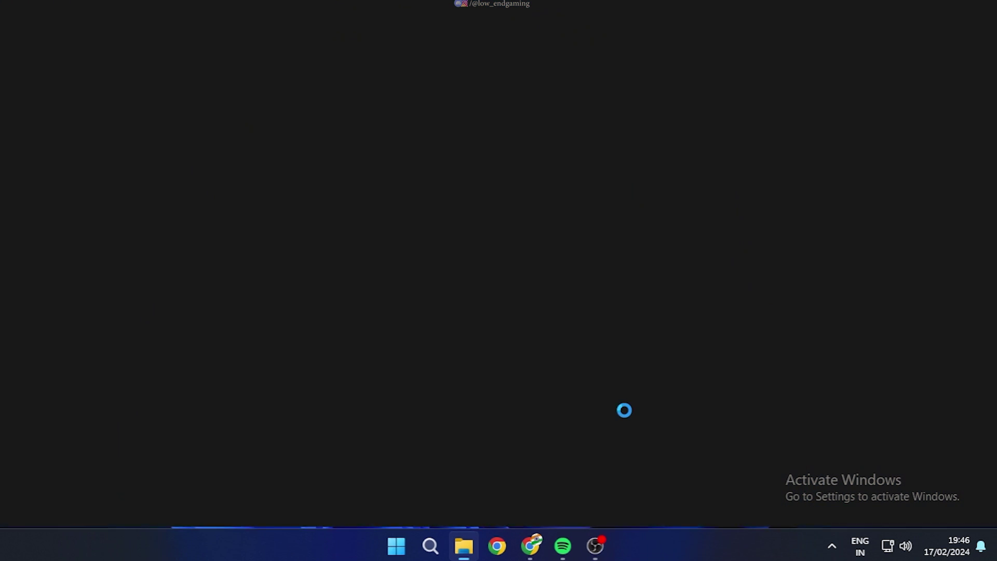
left_click(516, 291)
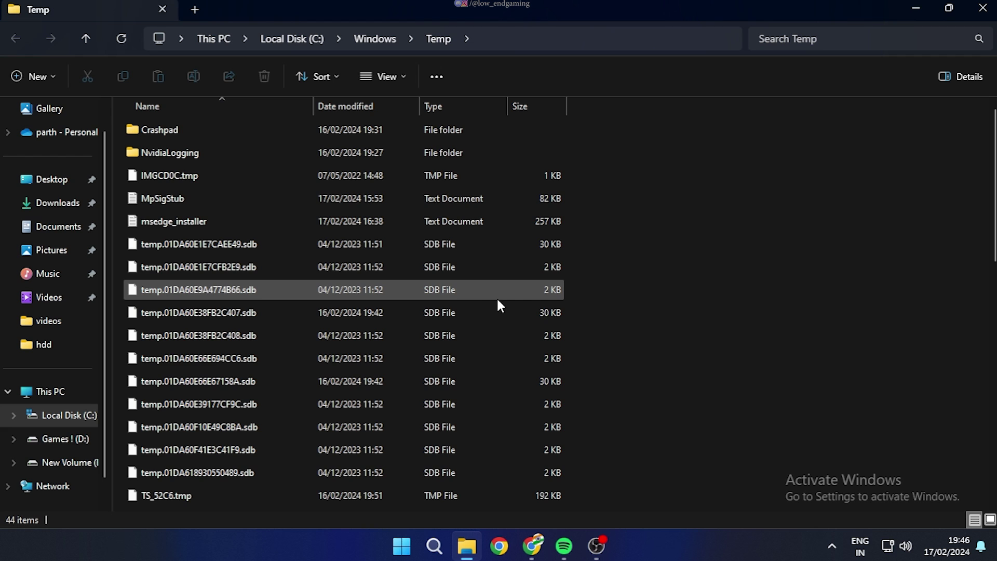
Step: Permanently delete all items in the Windows Temp folder and close its window
key("ctrl+a")
key("shift+Delete")
key("Return")
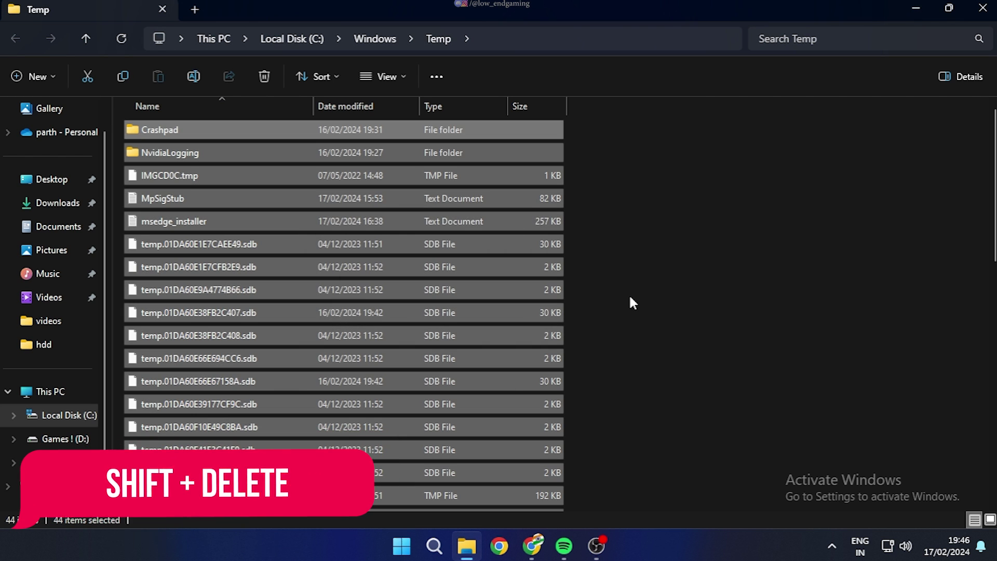
left_click(983, 8)
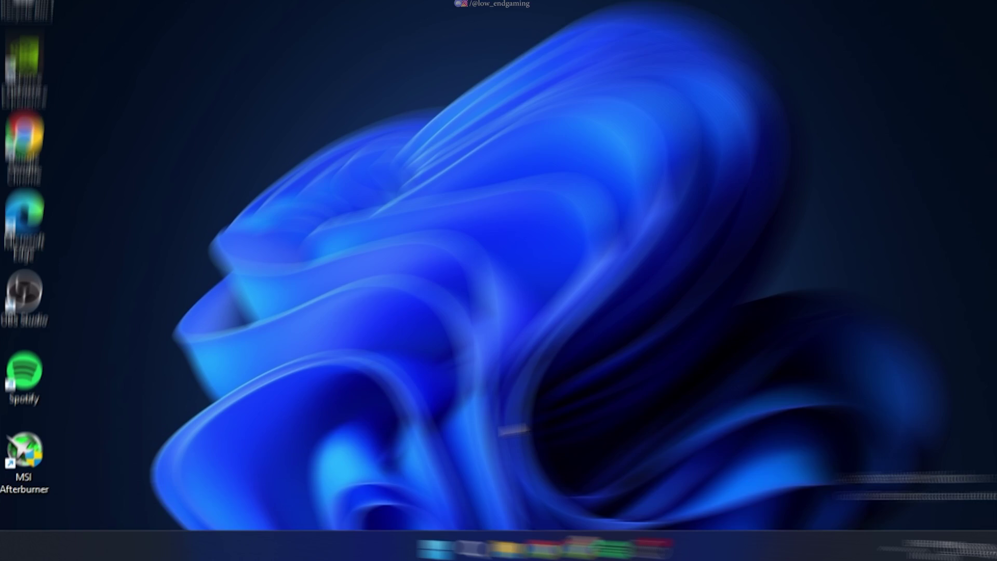
Step: Open the user temp folder with the Run command "%temp%" and permanently delete all its contents, skipping every file in use
key("super+r")
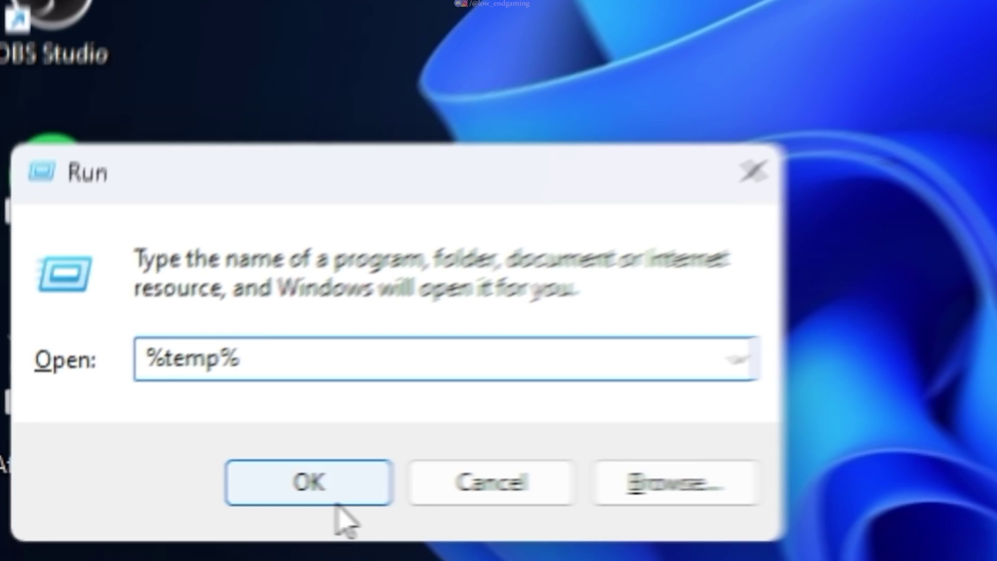
left_click(419, 496)
key("ctrl+a")
key("shift+Delete")
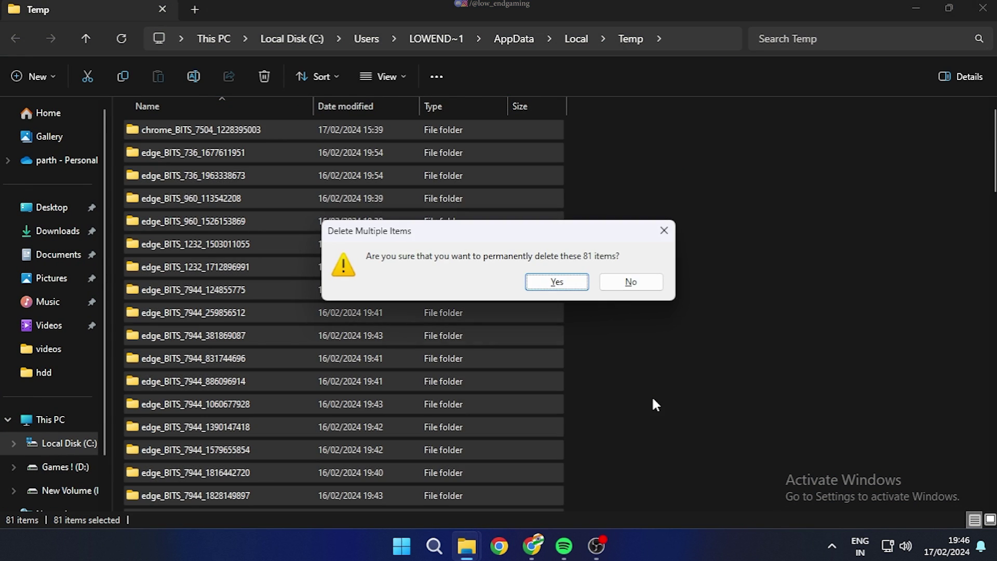
key("Return")
left_click(236, 200)
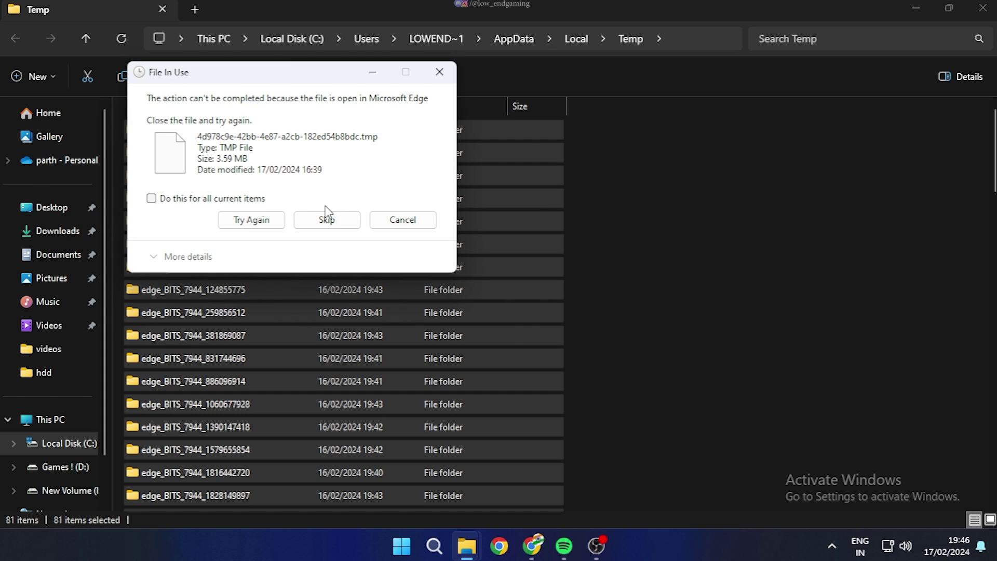
left_click(154, 199)
left_click(303, 222)
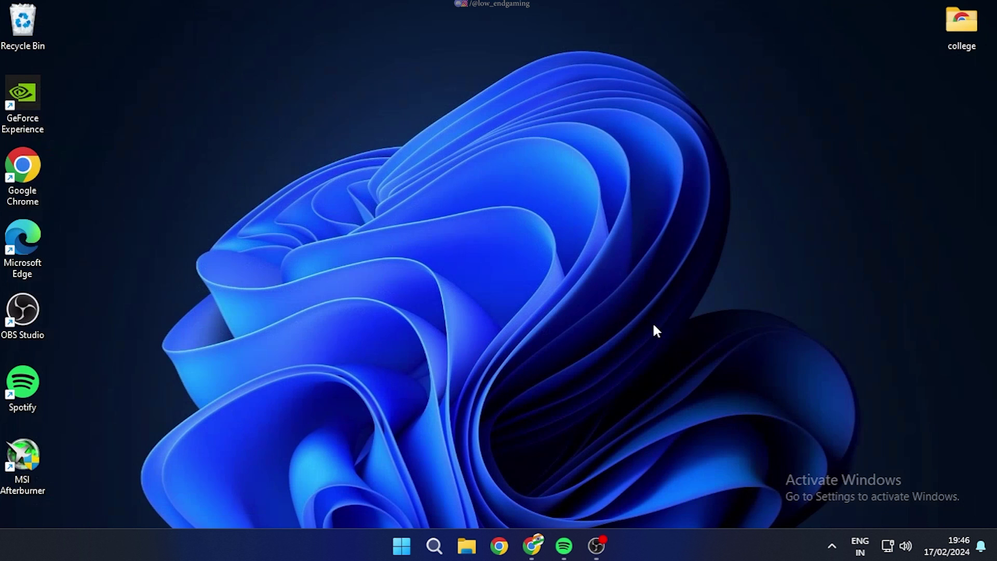
Step: Open the Prefetch folder with the Run command "prefetch", grant access and permanently delete all its contents
key("super+r")
type("pr")
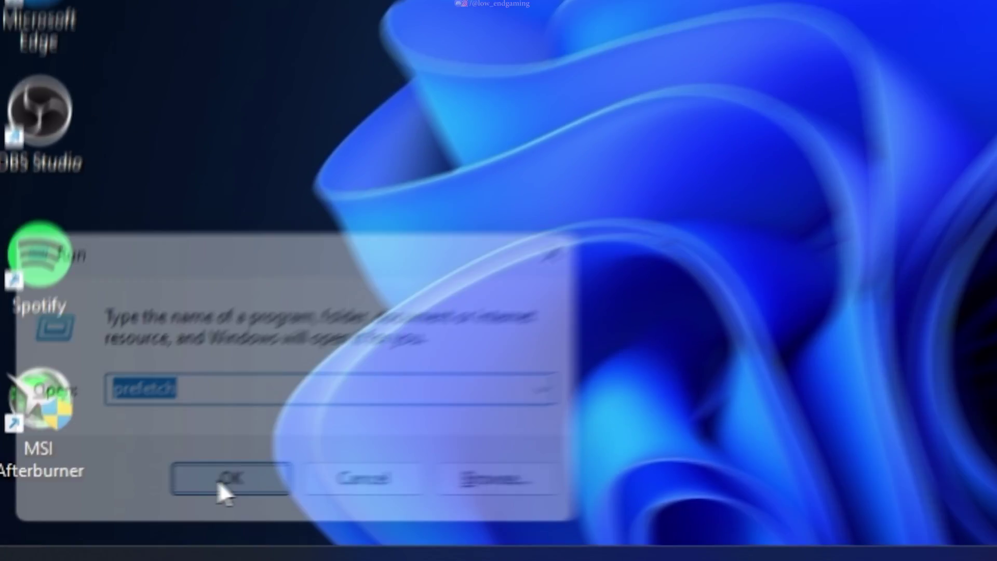
left_click(382, 466)
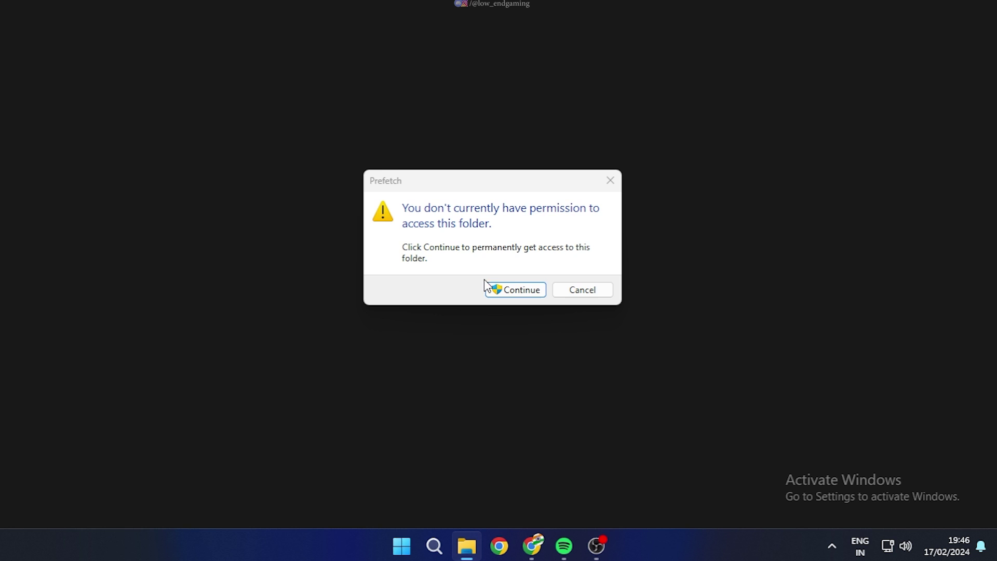
left_click(519, 291)
key("ctrl+a")
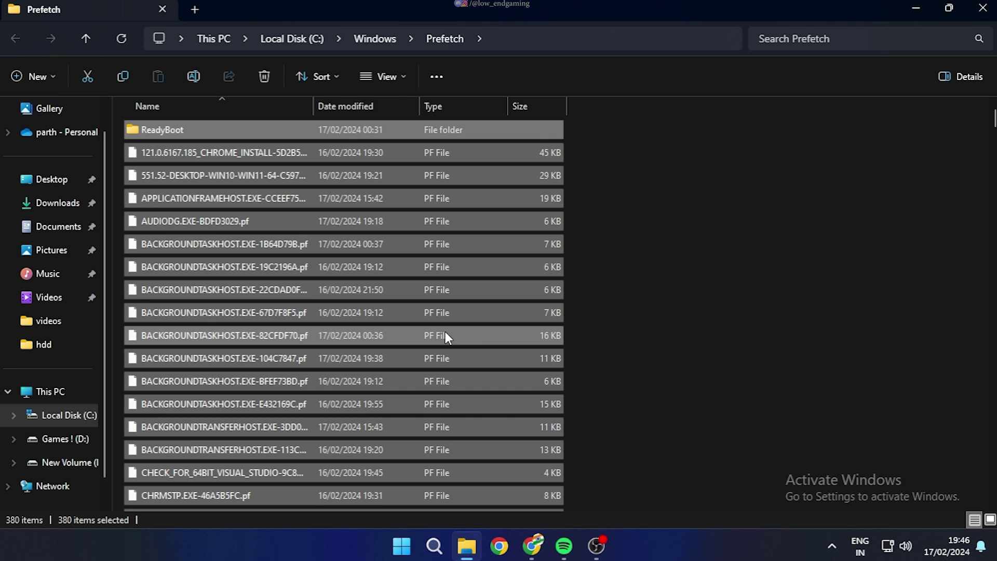
key("shift+Delete")
key("Return")
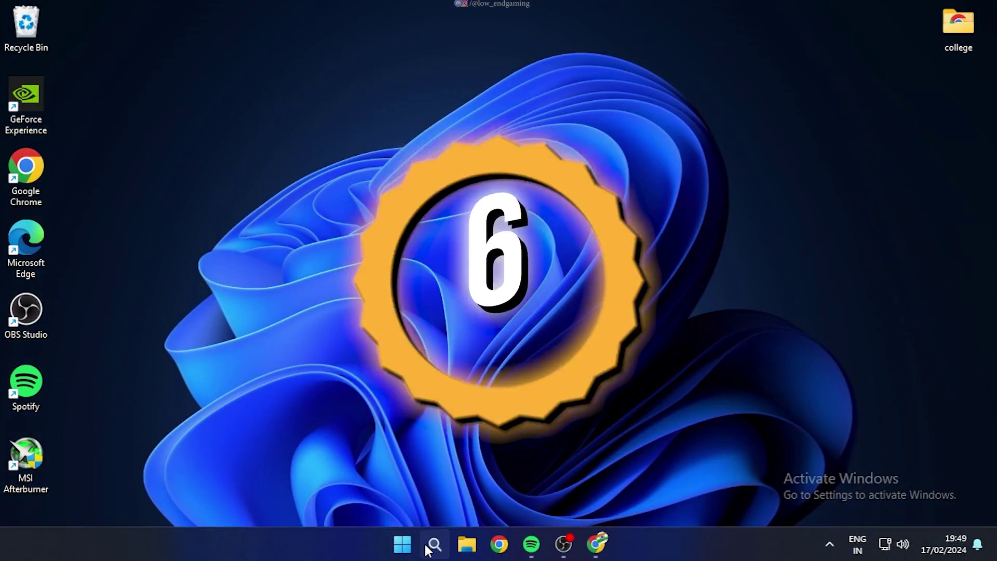
Step: Search Windows for "disk" and open Disk Clean-up for drive C:
left_click(431, 545)
type("disk")
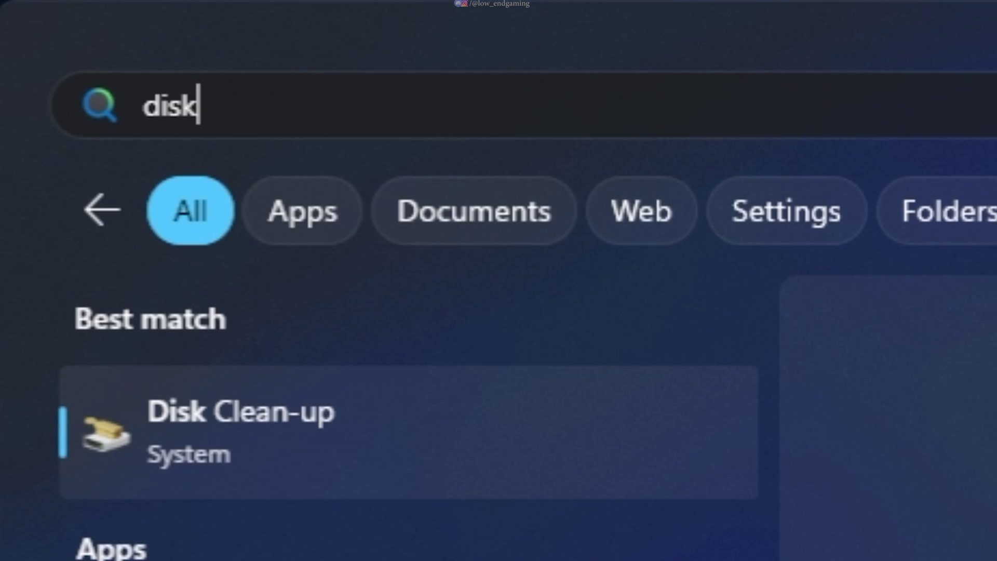
key("Return")
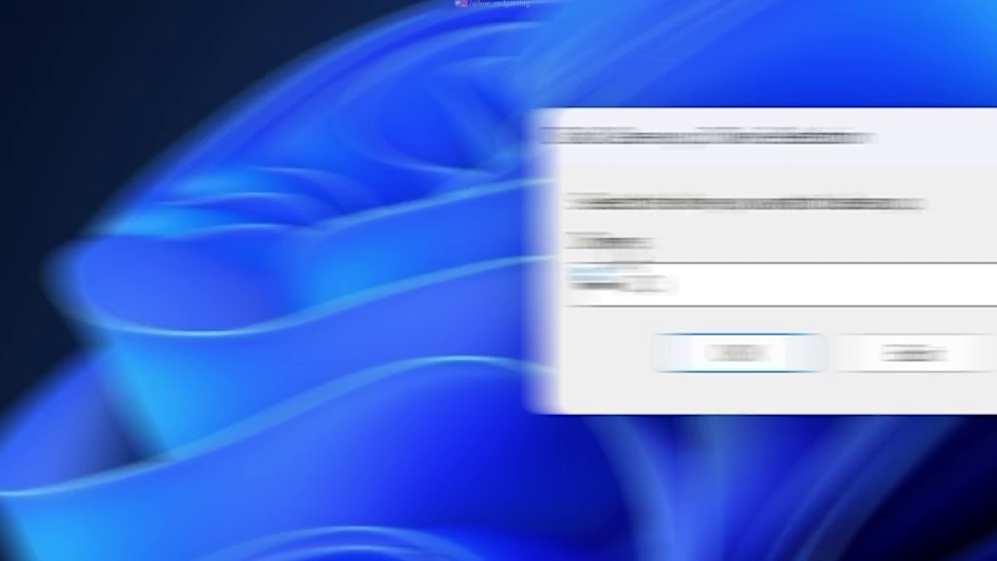
left_click(376, 353)
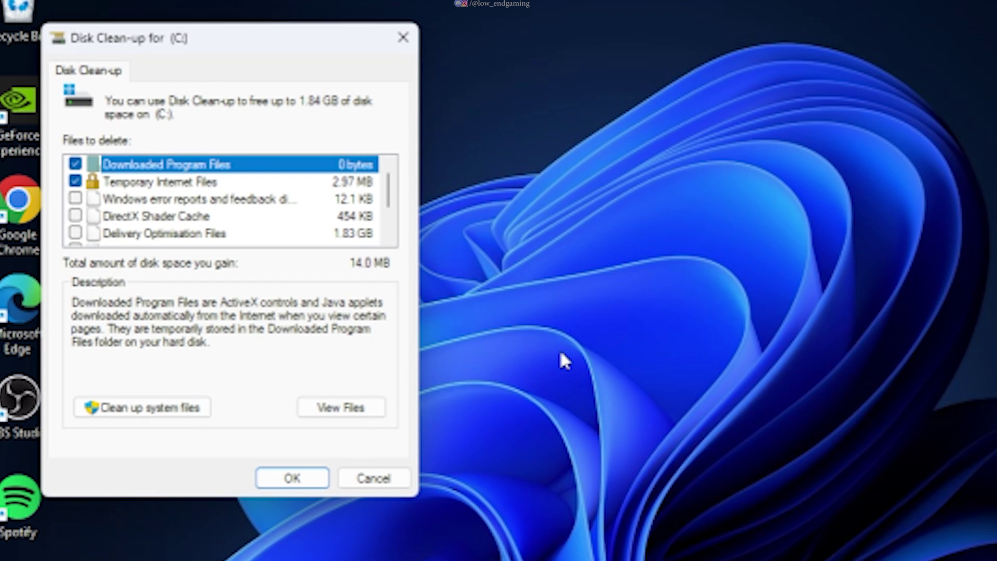
Step: Select all file categories for drive C: in Disk Clean-up, including Delivery Optimisation Files, and permanently delete them
scroll(151, 221, "down", 1)
scroll(79, 216, "up", 1)
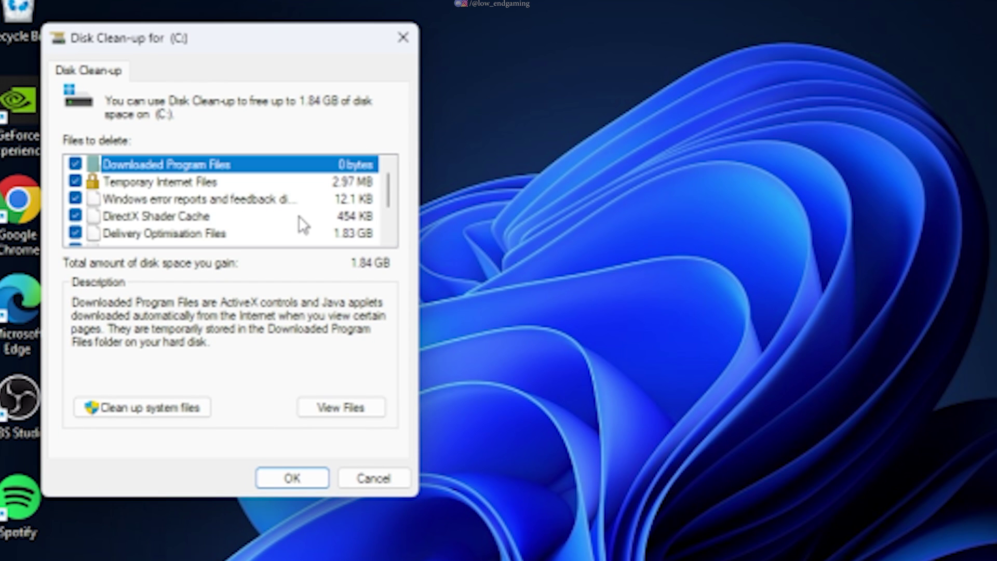
scroll(300, 216, "down", 1)
scroll(300, 216, "up", 1)
left_click(294, 478)
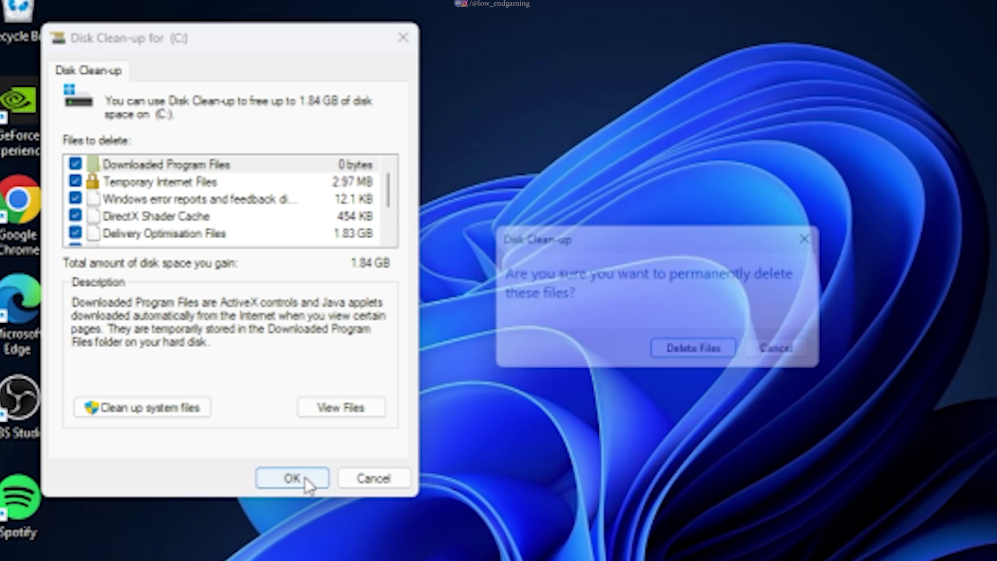
left_click(706, 353)
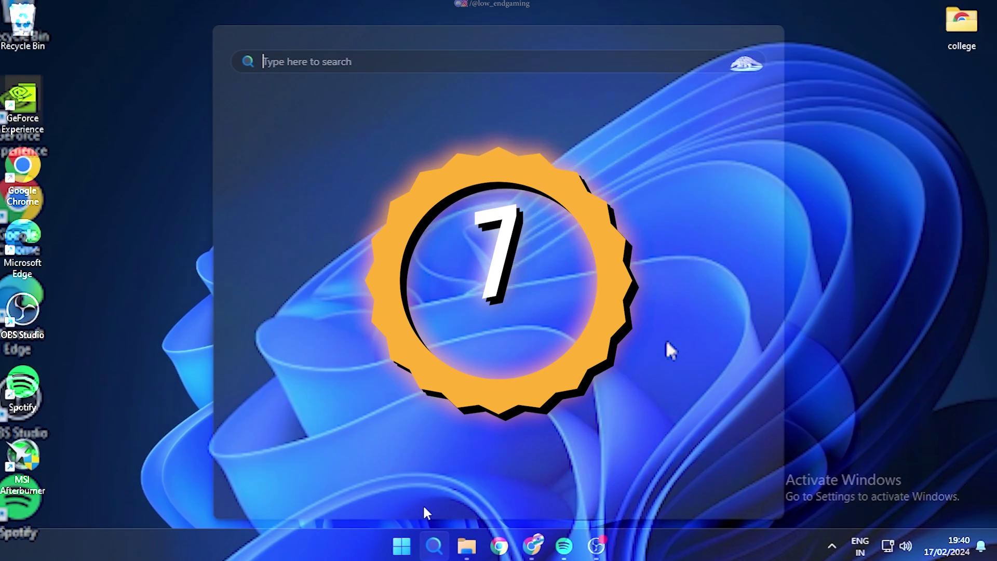
Step: Search Windows for "device", open Device Manager and maximise its window
type("device")
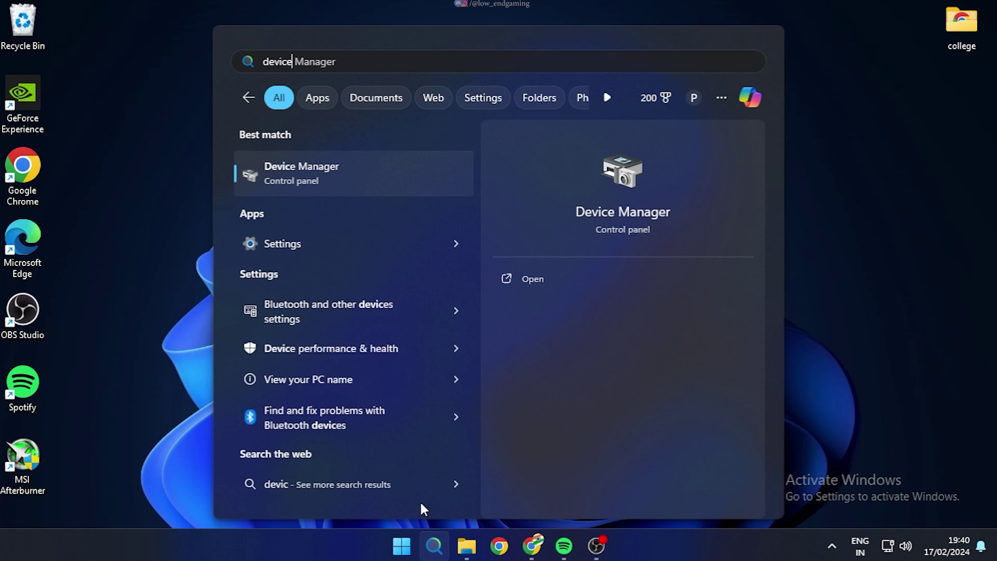
left_click(335, 173)
double_click(481, 39)
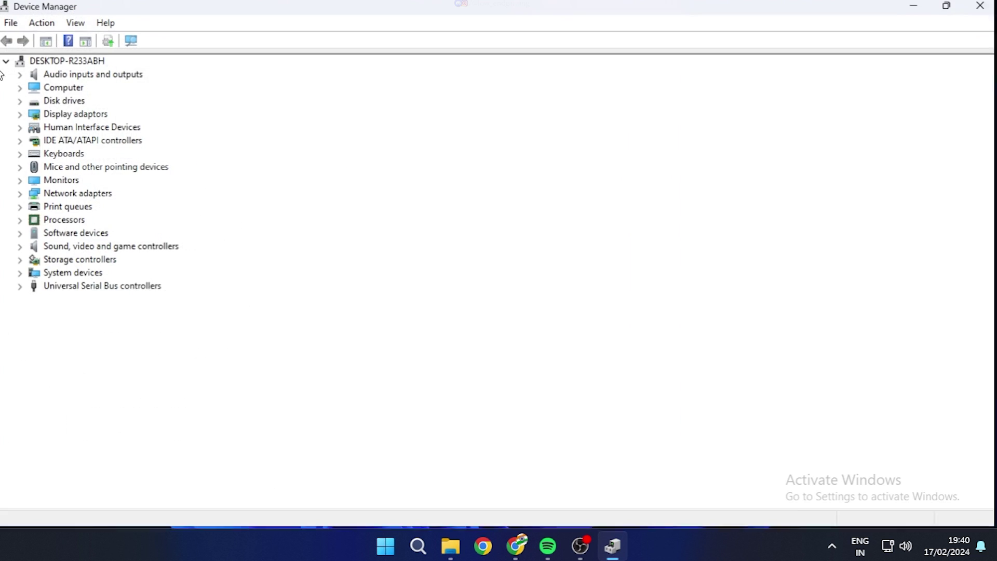
Step: Open the policies of the first CT500BX500SSD1 disk drive and confirm them with write caching enabled
left_click(19, 101)
right_click(81, 115)
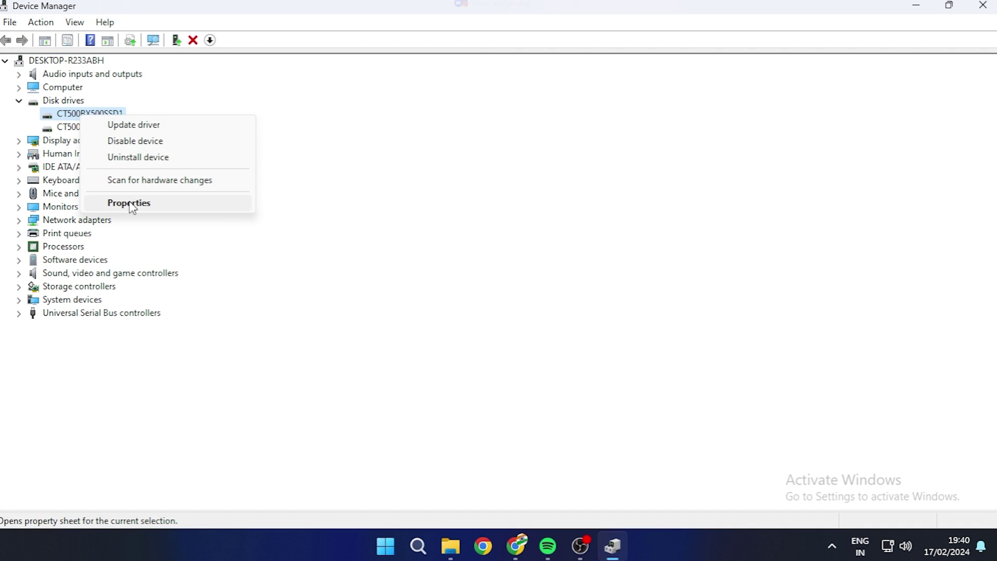
left_click(133, 204)
left_click(415, 134)
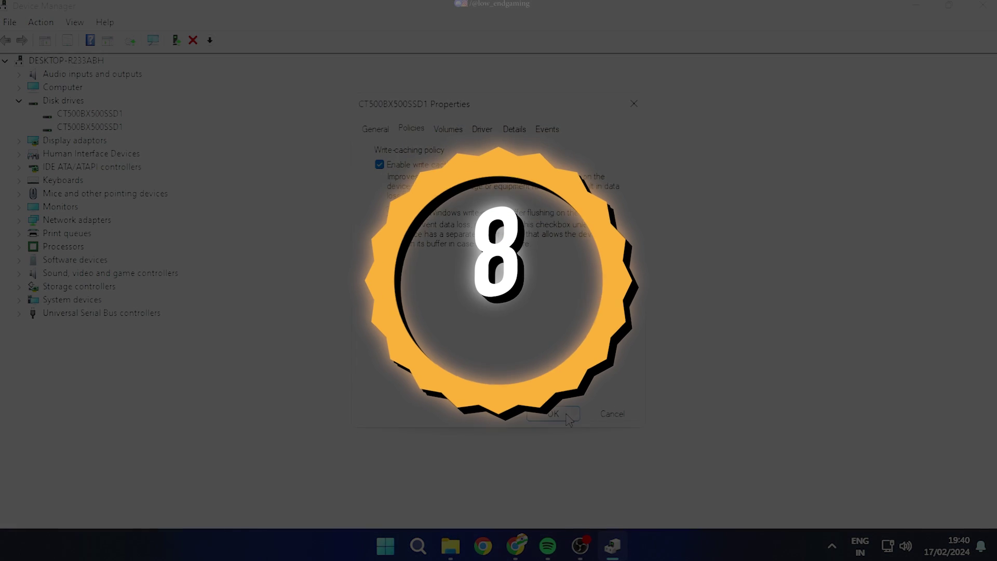
left_click(553, 414)
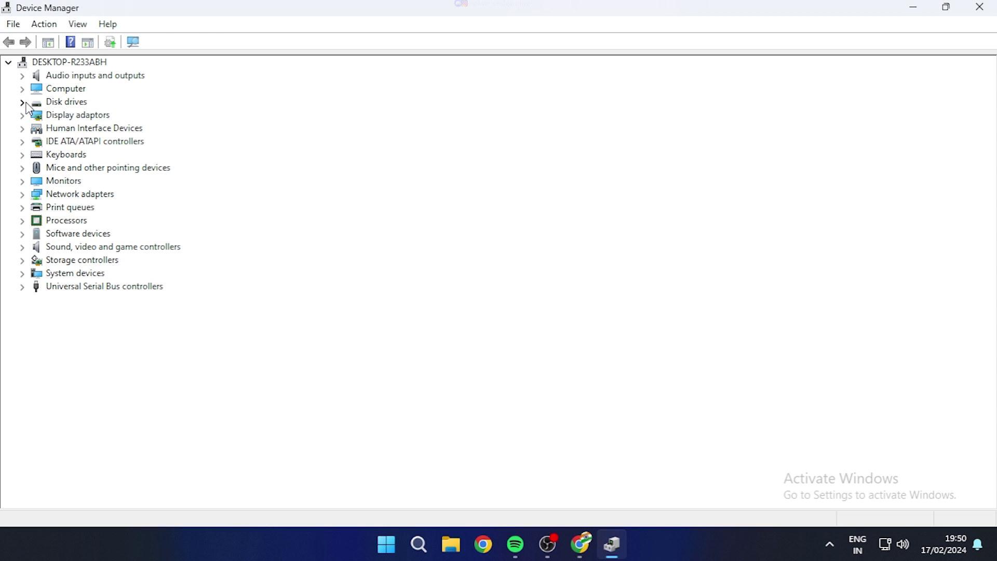
Step: Start a driver update from the properties of the first CT500BX500SSD1 disk drive, searching automatically for drivers
left_click(23, 102)
right_click(71, 123)
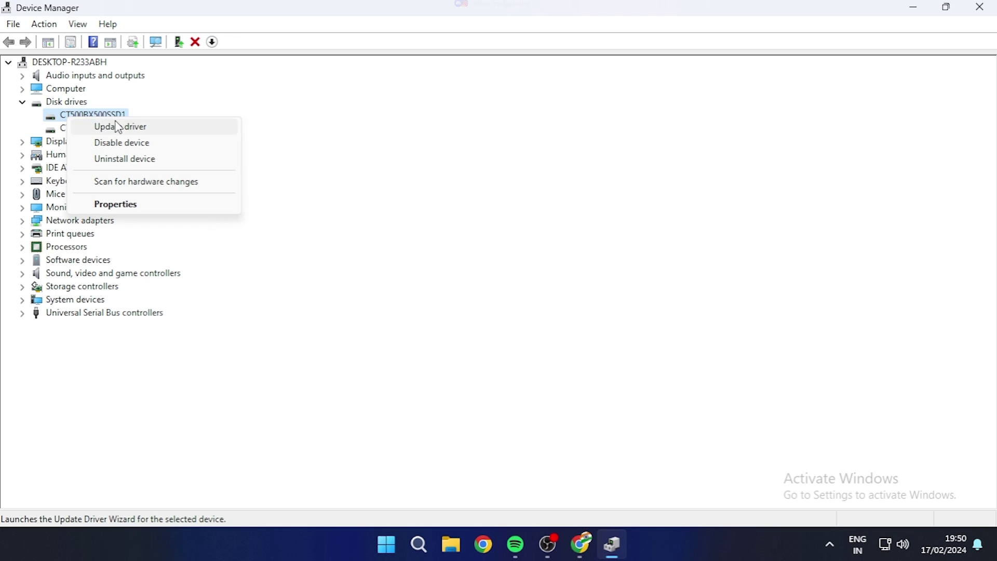
left_click(138, 205)
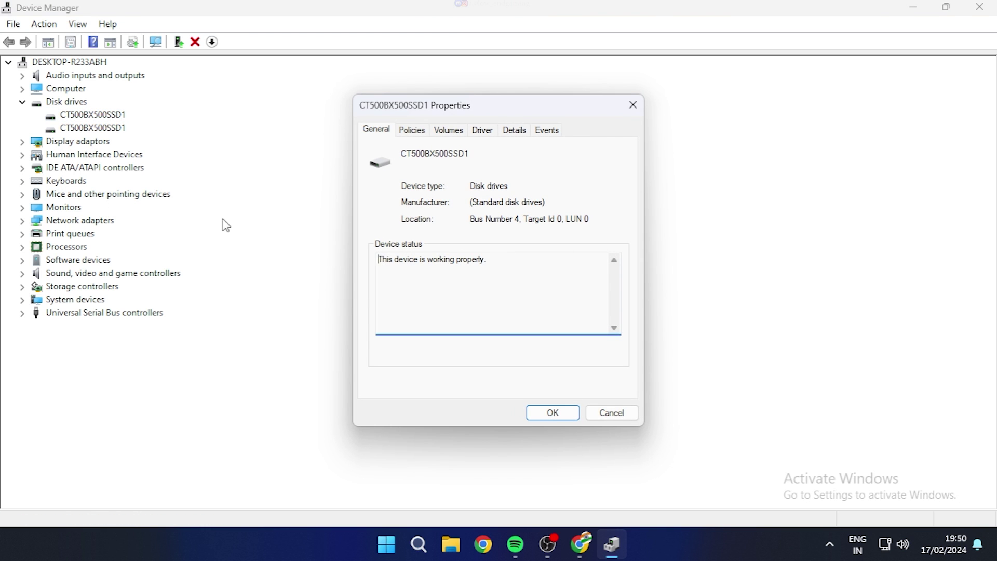
left_click(481, 131)
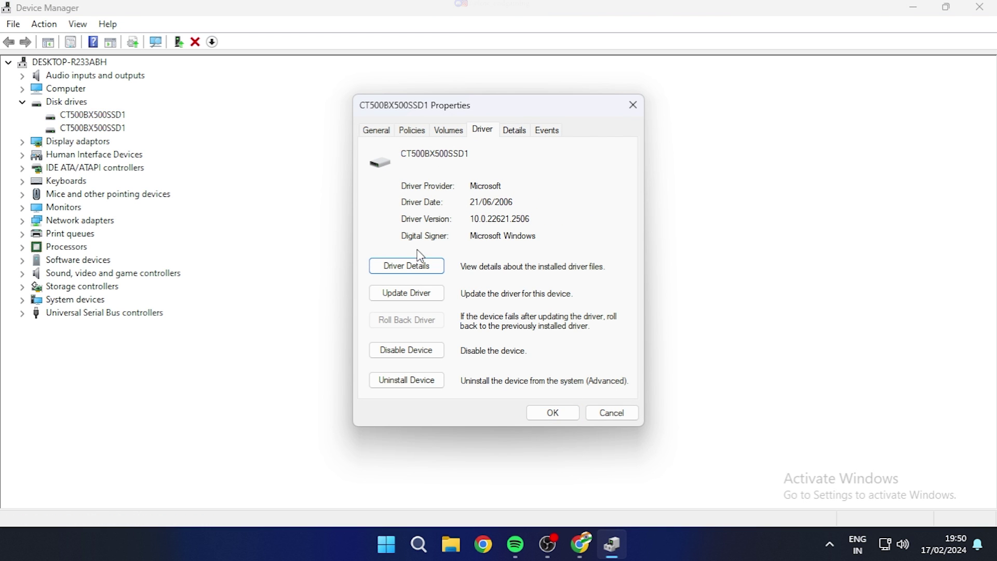
left_click(426, 297)
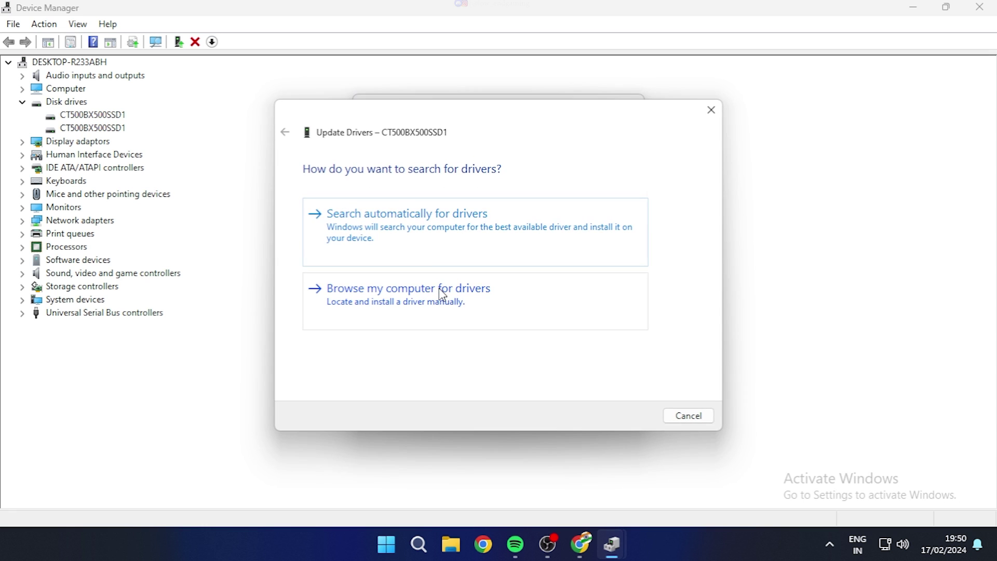
left_click(441, 247)
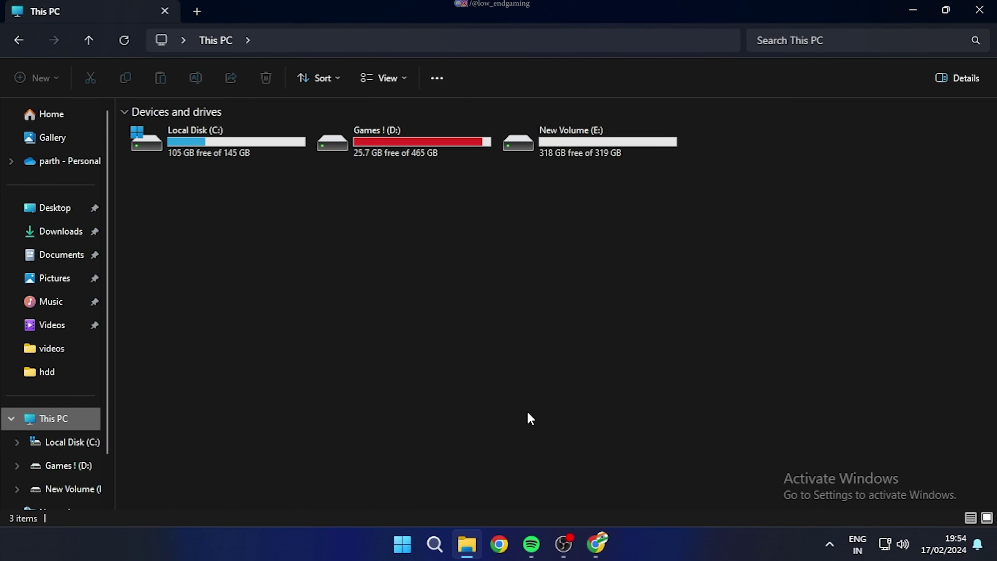
Step: Open the virtual memory settings from This PC's properties through the advanced system settings and performance options
right_click(353, 291)
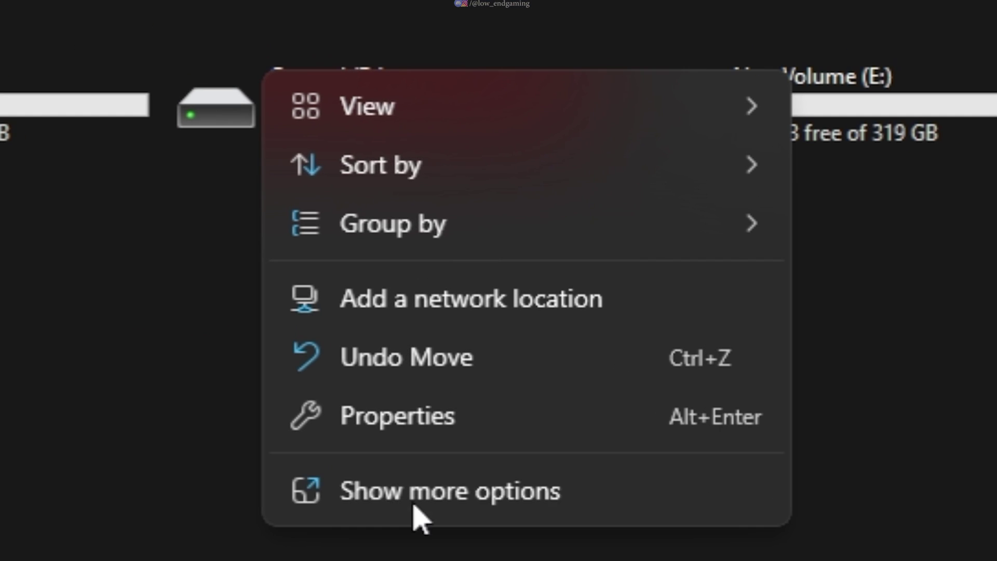
left_click(405, 423)
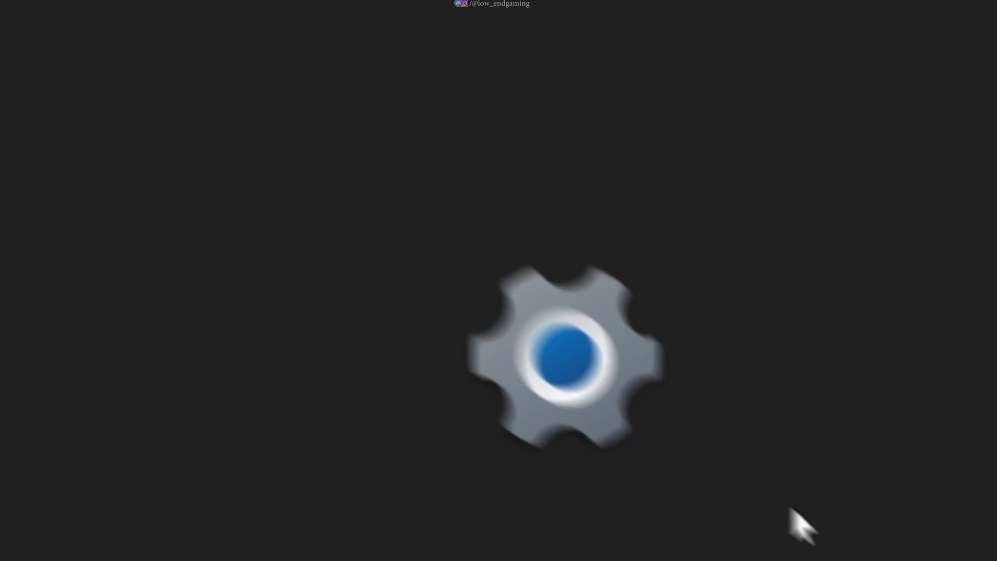
left_click(251, 387)
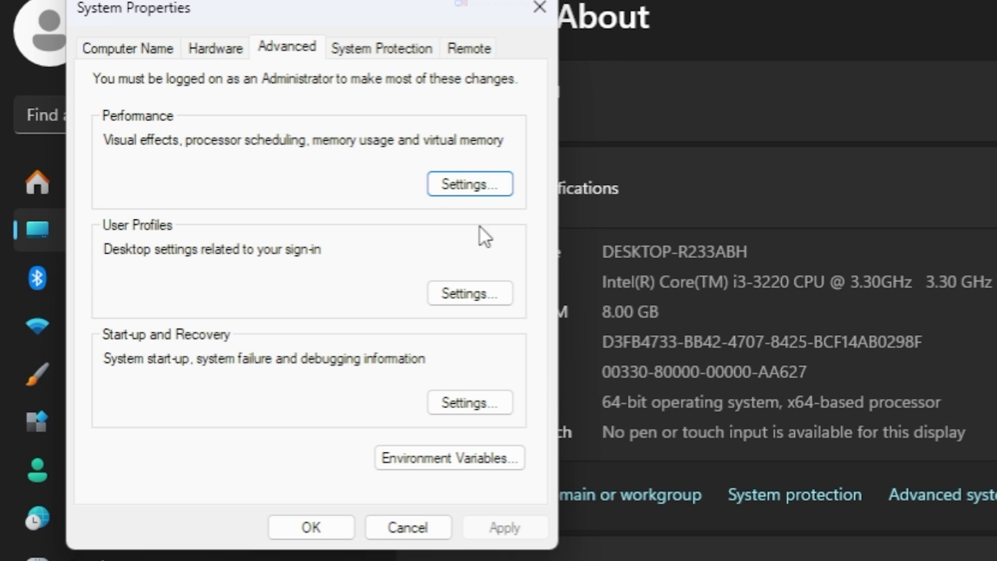
left_click(454, 187)
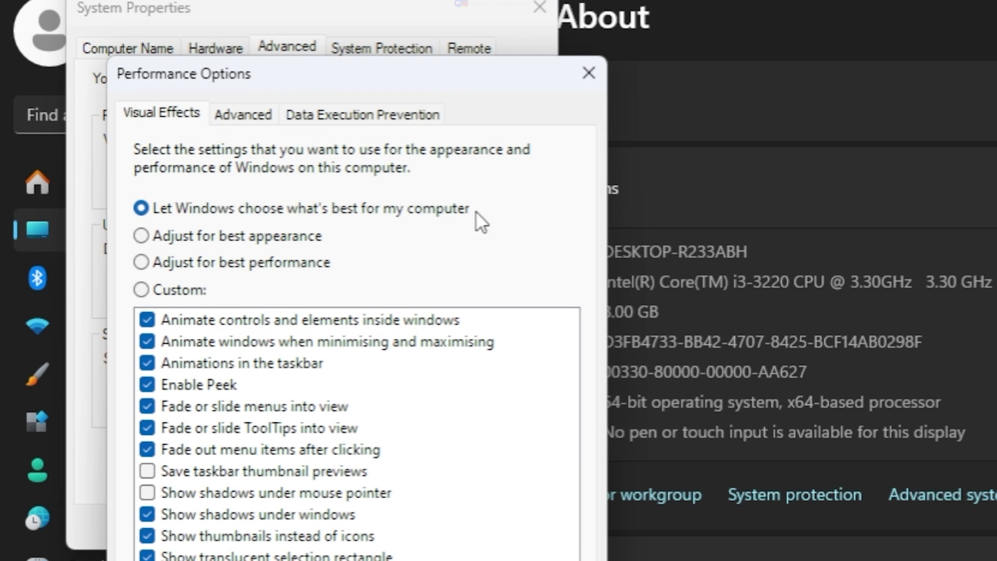
left_click(247, 118)
left_click(507, 435)
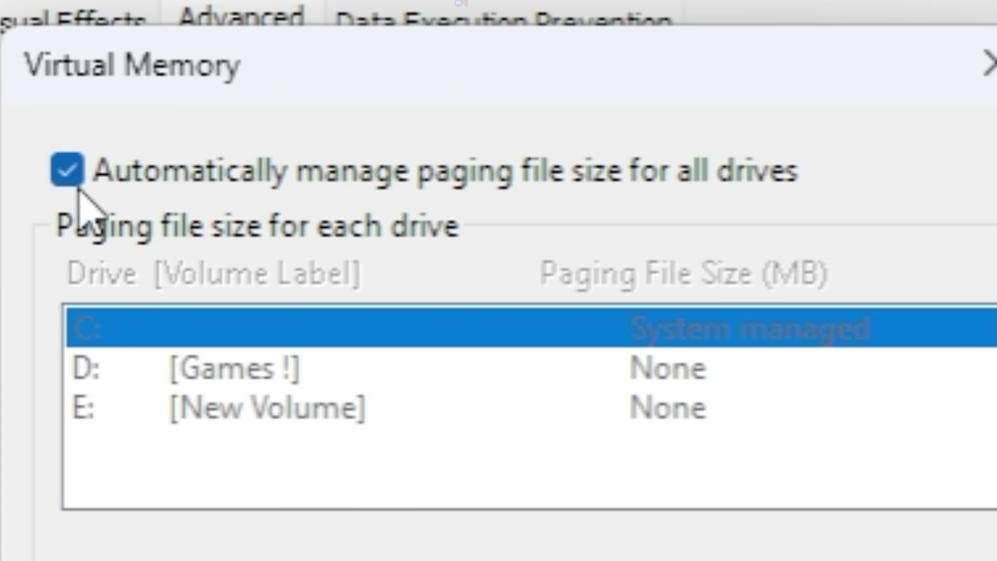
Step: Turn off automatic paging file management for all drives and choose a custom paging file size for drive C:
left_click(74, 183)
left_click(207, 371)
left_click(187, 333)
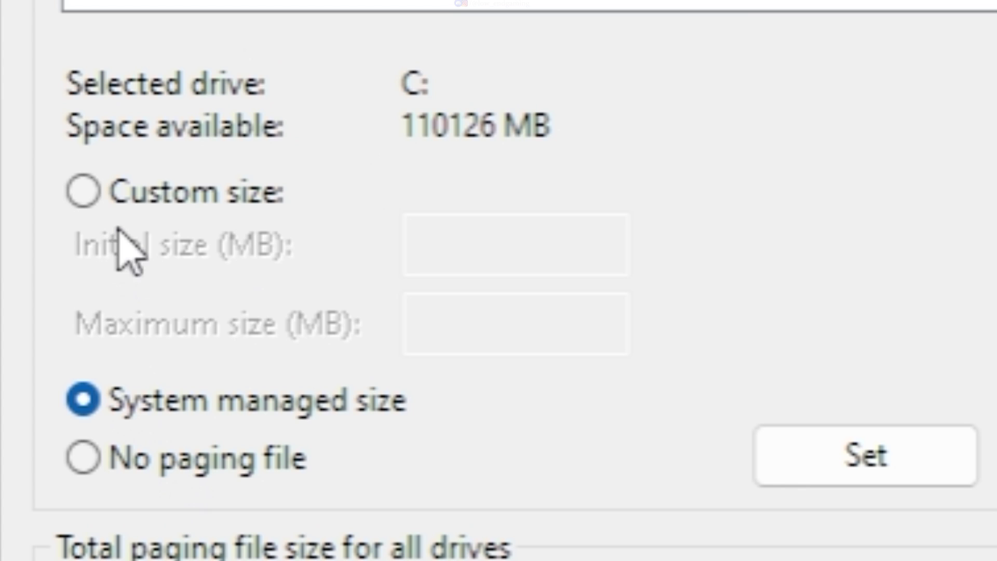
left_click(84, 193)
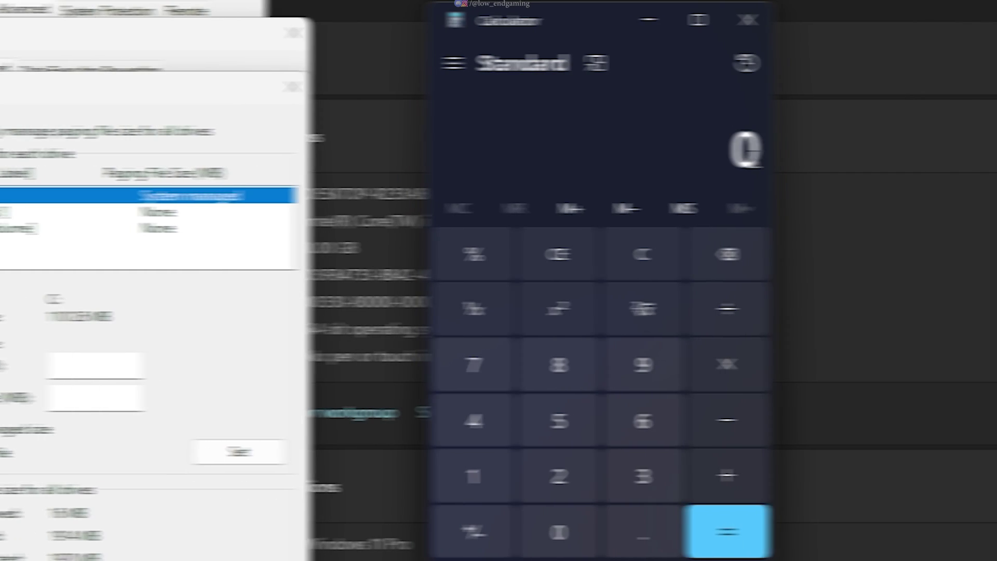
Step: Multiply 8192 by 1.5 in Calculator and select the result for use as the paging file size
key("8")
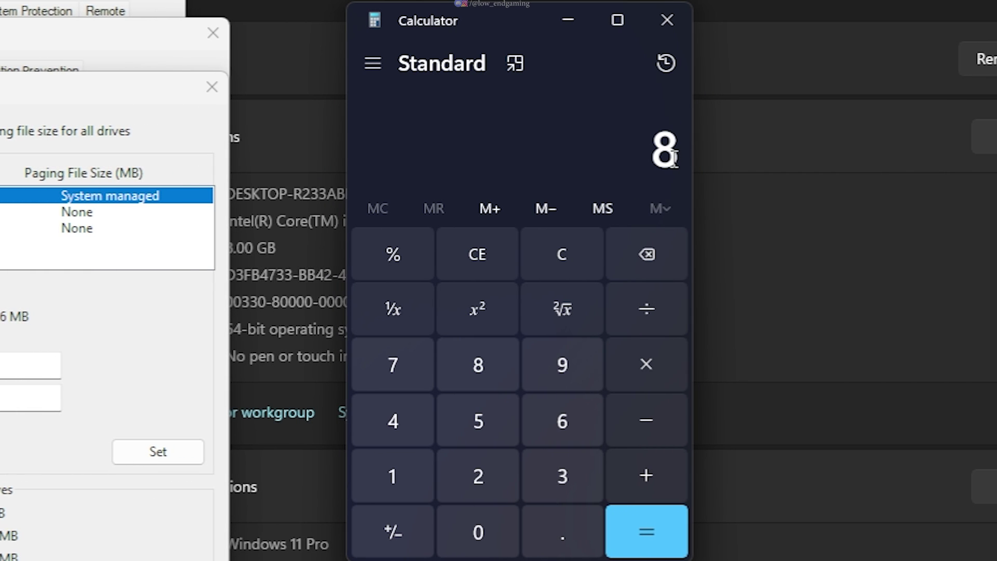
key("1")
key("9")
key("2")
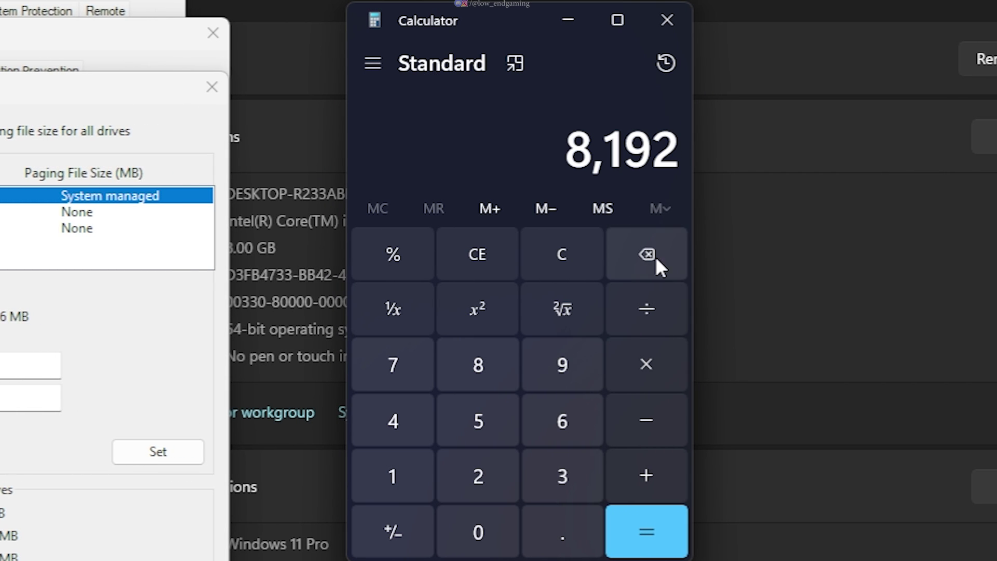
left_click(638, 366)
key("1")
key("period")
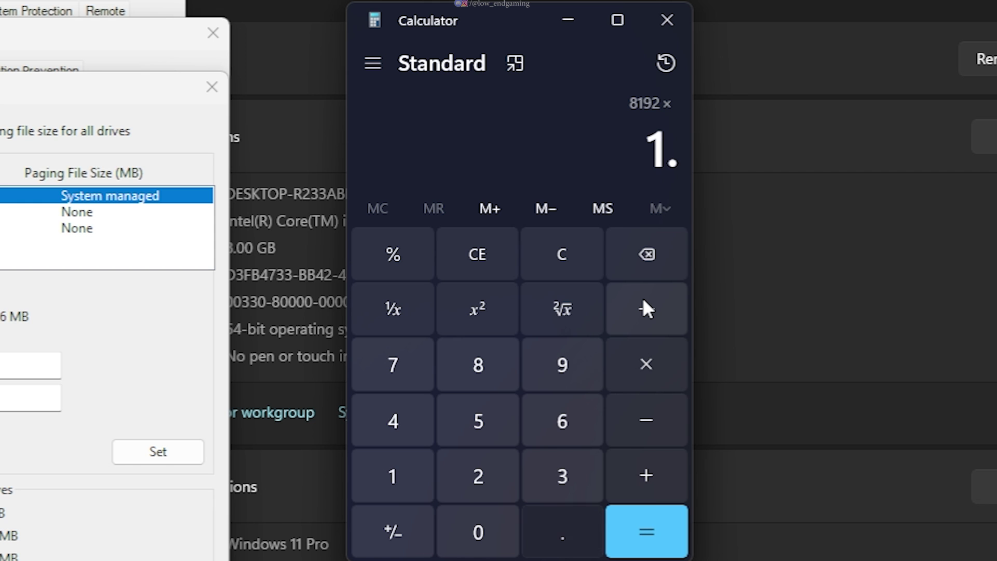
key("5")
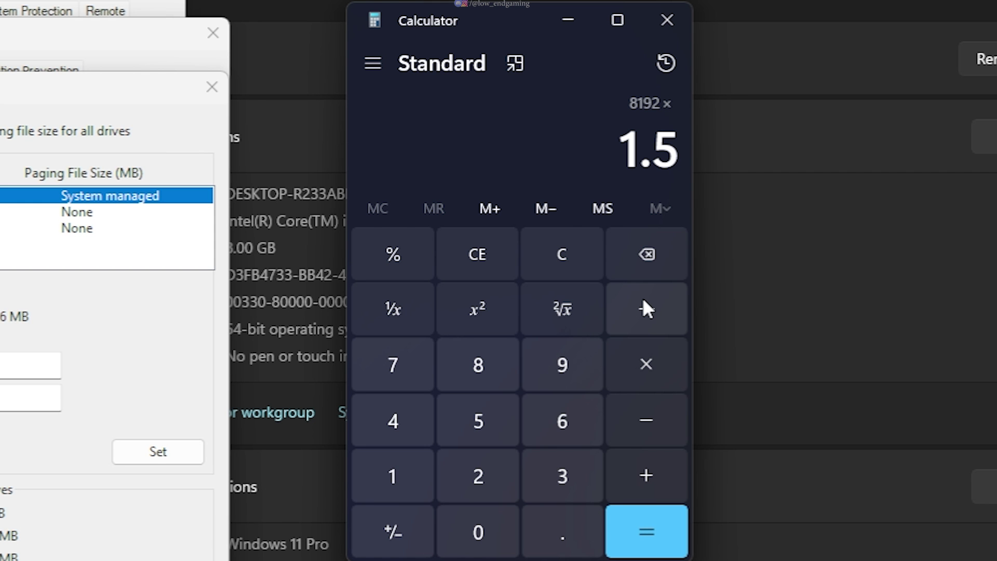
left_click(648, 534)
left_click_drag(642, 154, 678, 153)
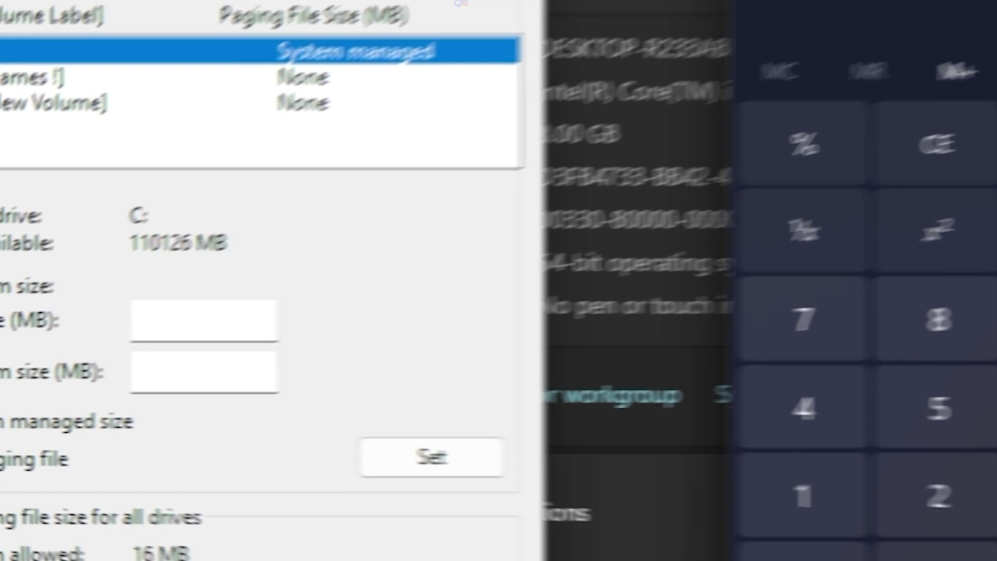
Step: Set both the initial and maximum paging file size of drive C: to 12,288 MB and apply the custom size
type("12,288")
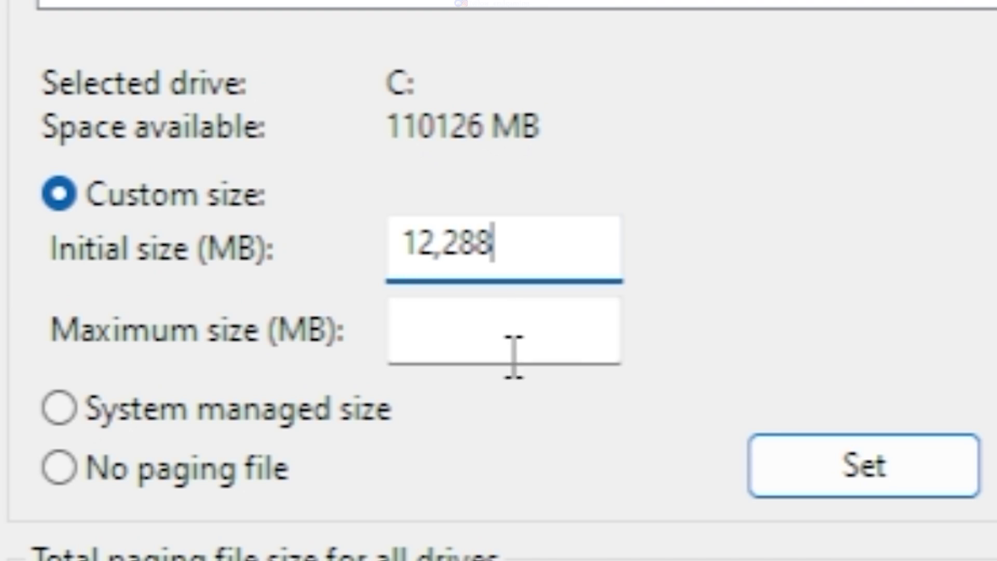
left_click(512, 348)
type("12,288")
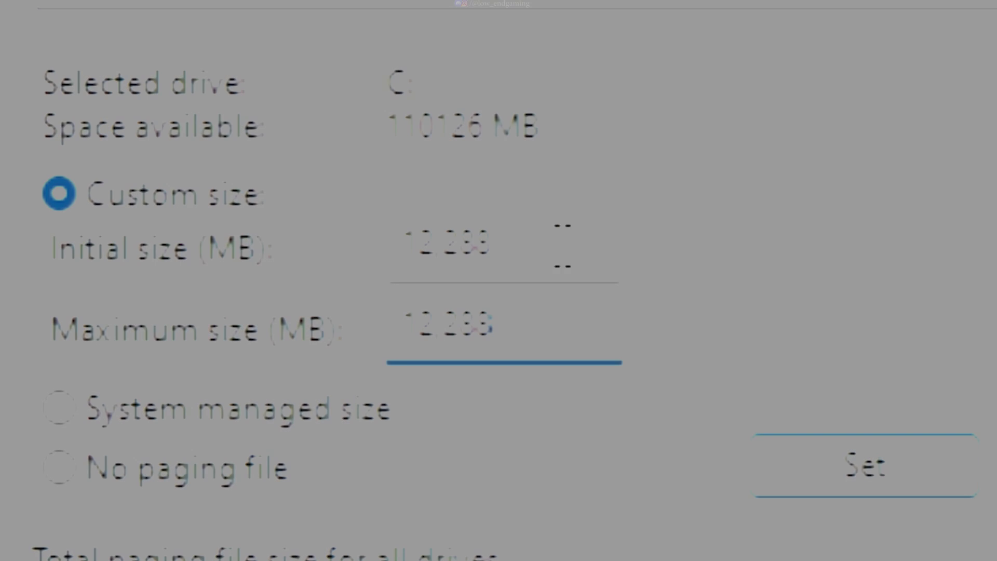
left_click(828, 474)
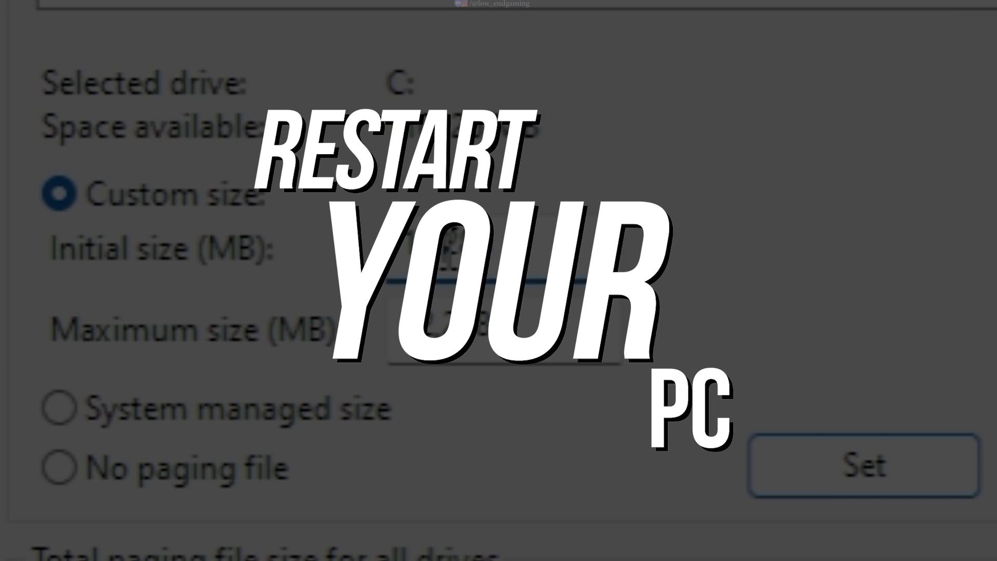